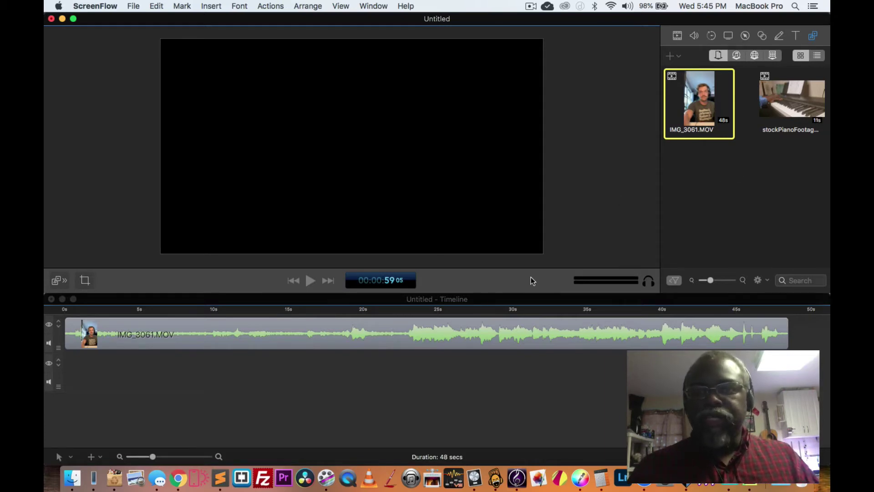
# - Place the playhead near 17 seconds so the preview shows frame 00:00:16;29
pyautogui.click(319, 310)
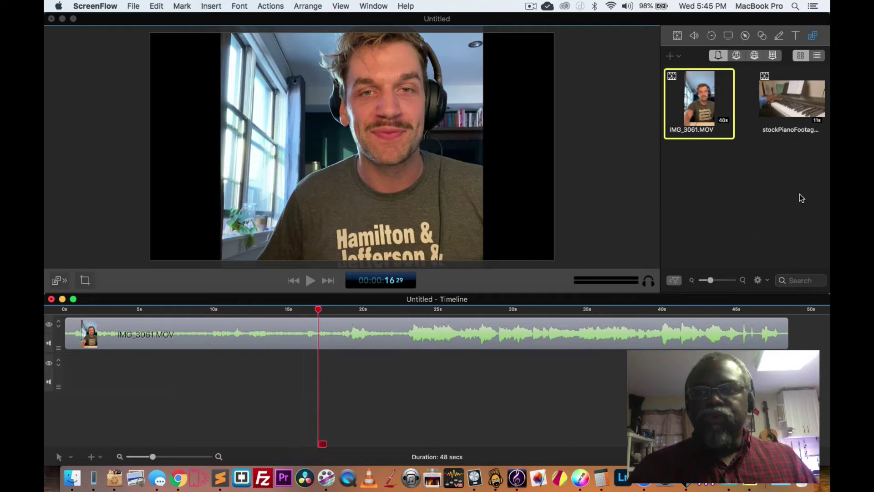
# - Select IMG_3061.MOV and add the Exposure Adjust video filter from the Video inspector
pyautogui.click(590, 335)
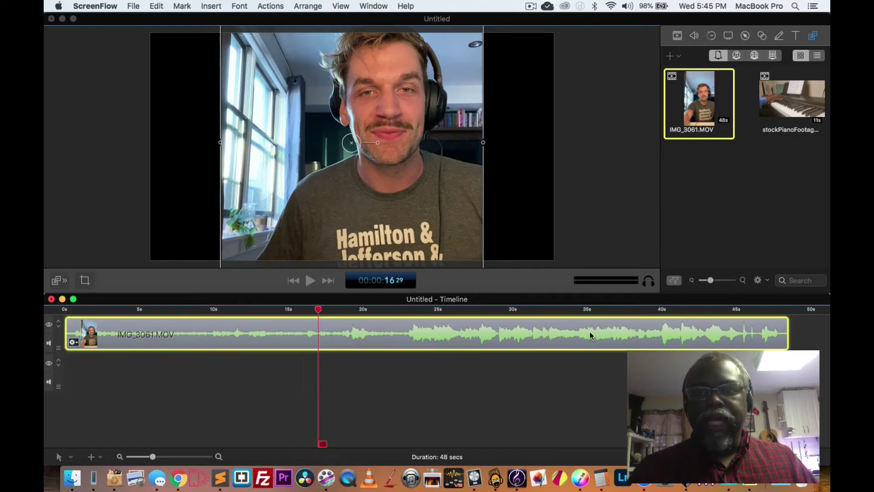
pyautogui.click(677, 37)
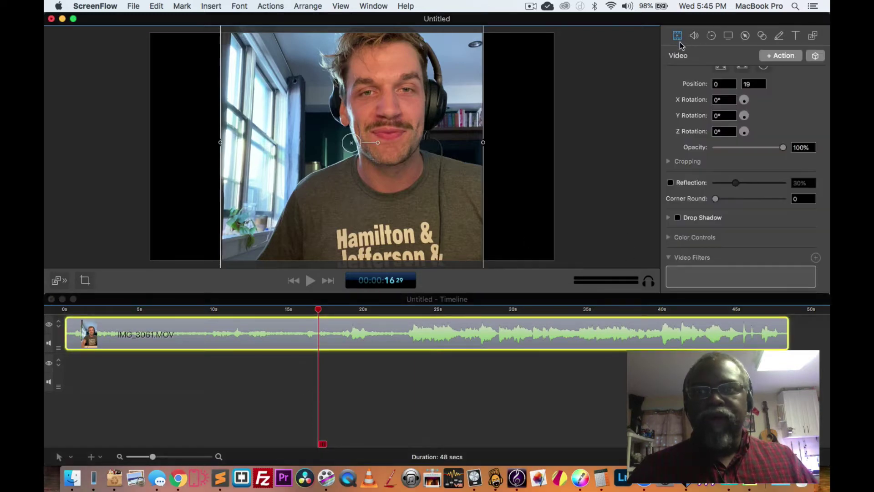
pyautogui.click(816, 258)
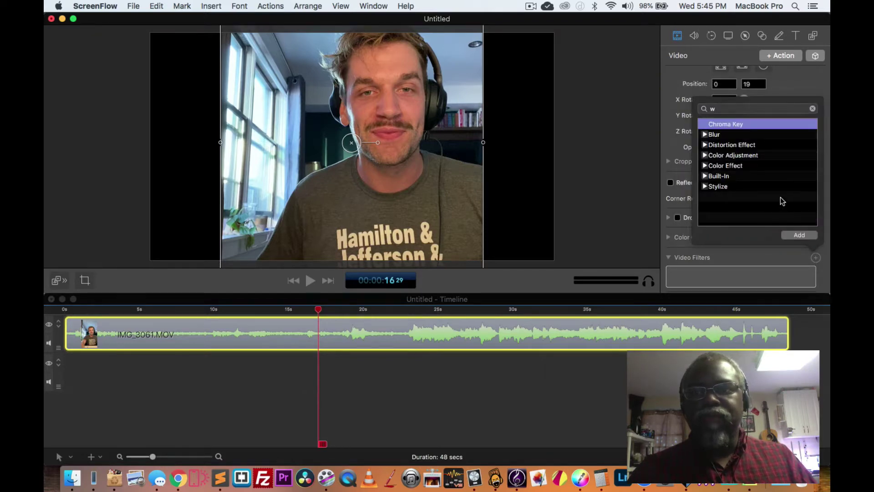
pyautogui.press('BackSpace')
pyautogui.write('ex')
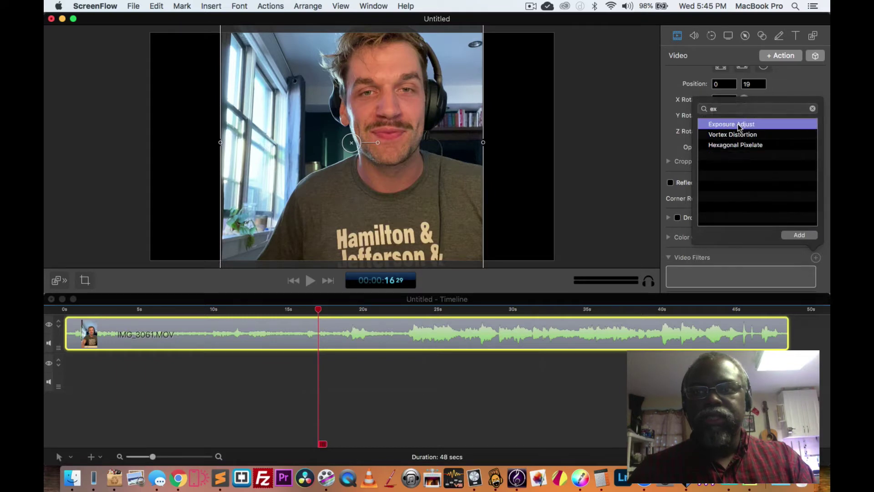
pyautogui.doubleClick(737, 126)
# - Add the Gamma Adjust and White Point Adjust filters to the same clip
pyautogui.click(816, 258)
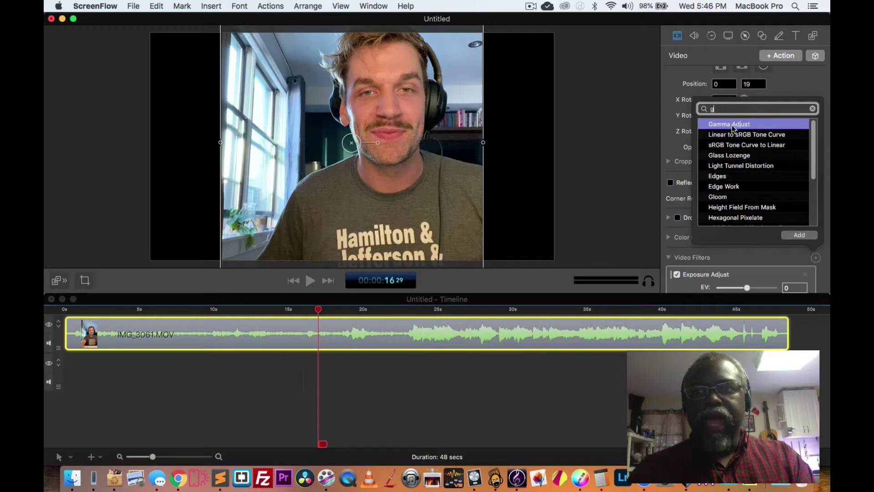
pyautogui.doubleClick(731, 125)
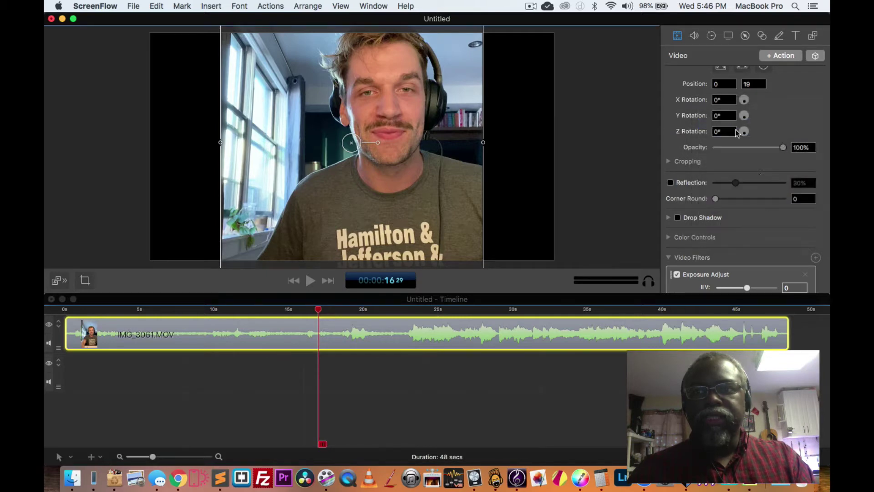
pyautogui.click(815, 258)
pyautogui.write('w')
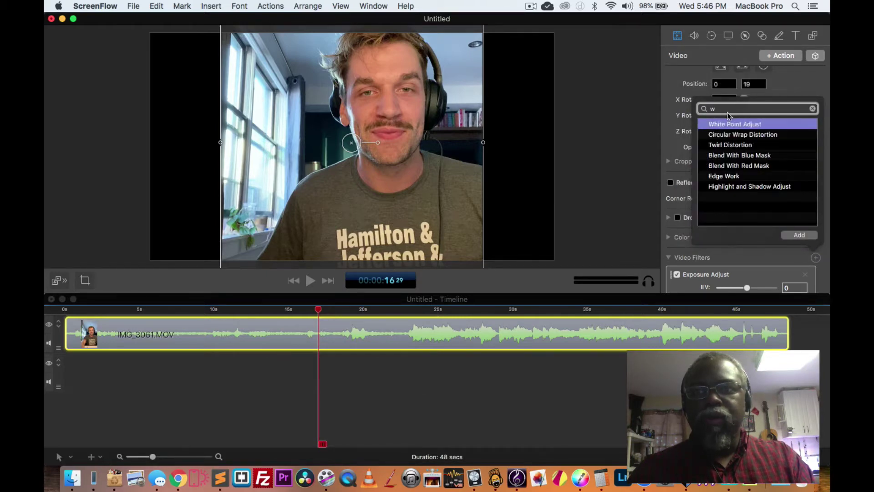
pyautogui.doubleClick(730, 124)
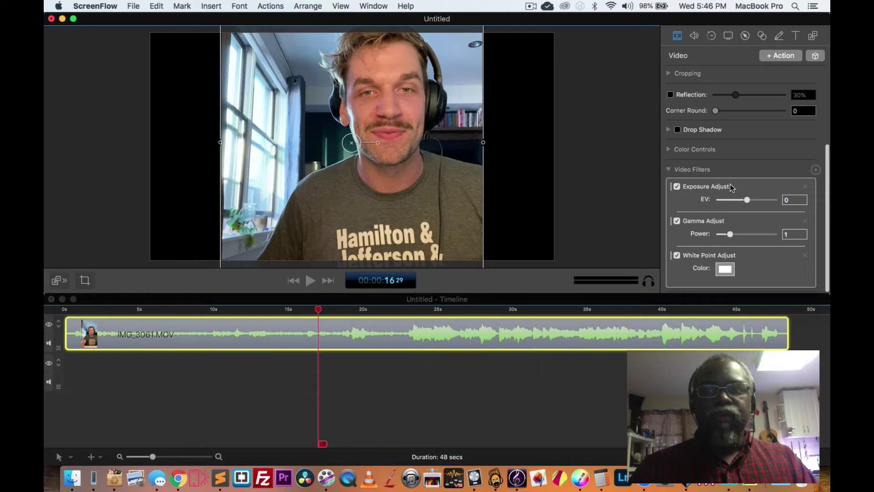
# - Toggle Exposure Adjust off and on to compare the clip with and without it
pyautogui.click(678, 189)
pyautogui.click(677, 187)
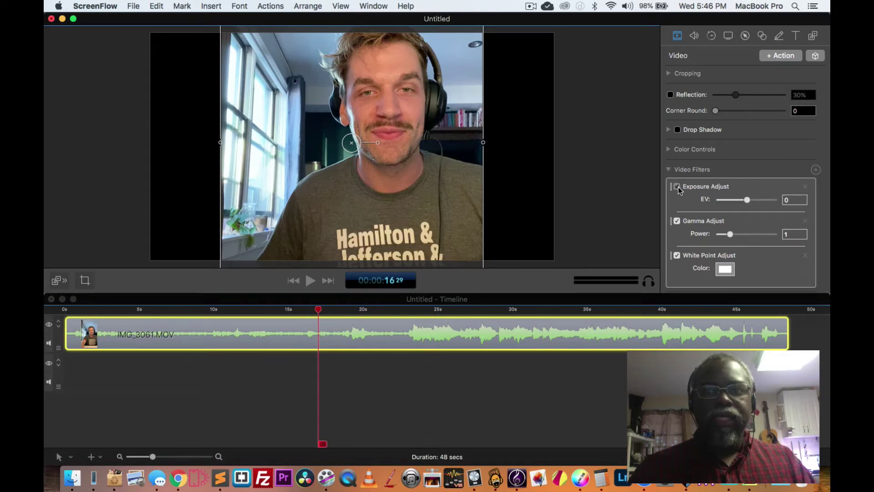
pyautogui.click(677, 187)
pyautogui.click(677, 188)
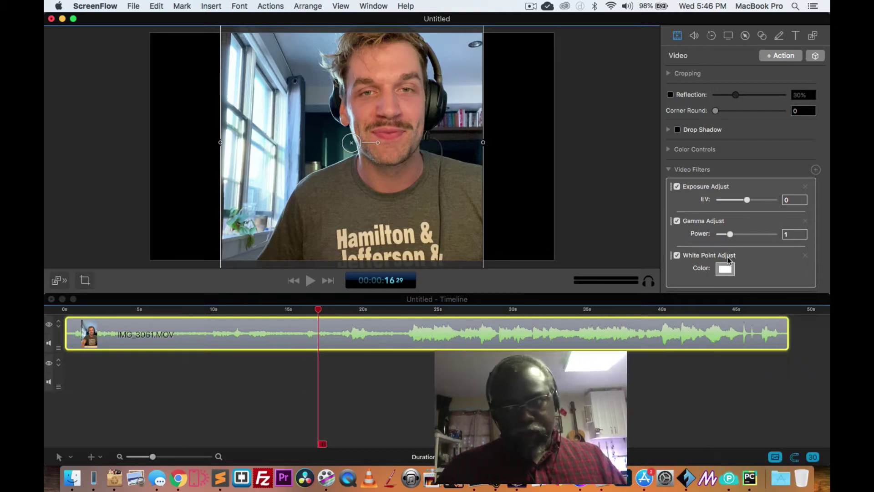
# - Sample the T-shirt colour from the video as the White Point Adjust colour
pyautogui.click(726, 270)
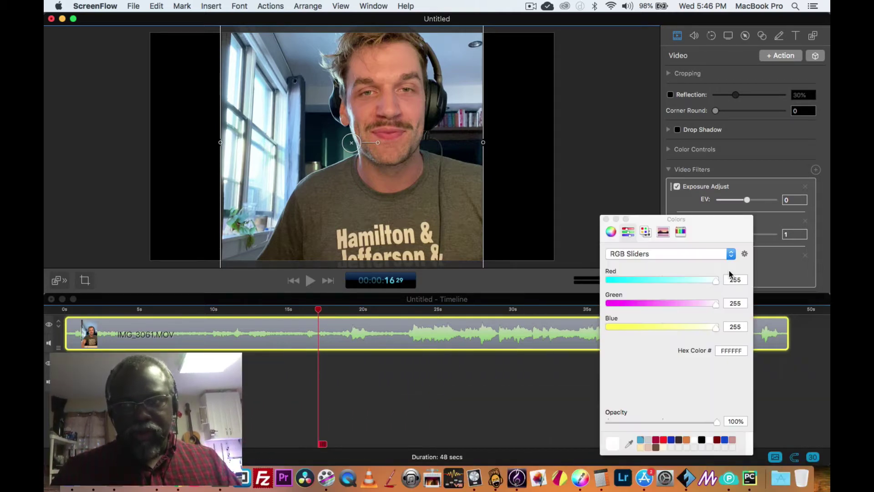
pyautogui.click(630, 444)
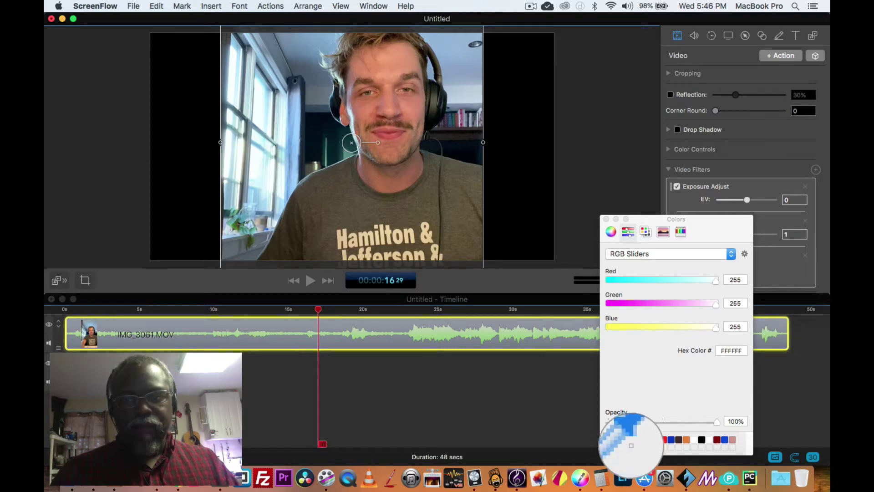
pyautogui.click(382, 228)
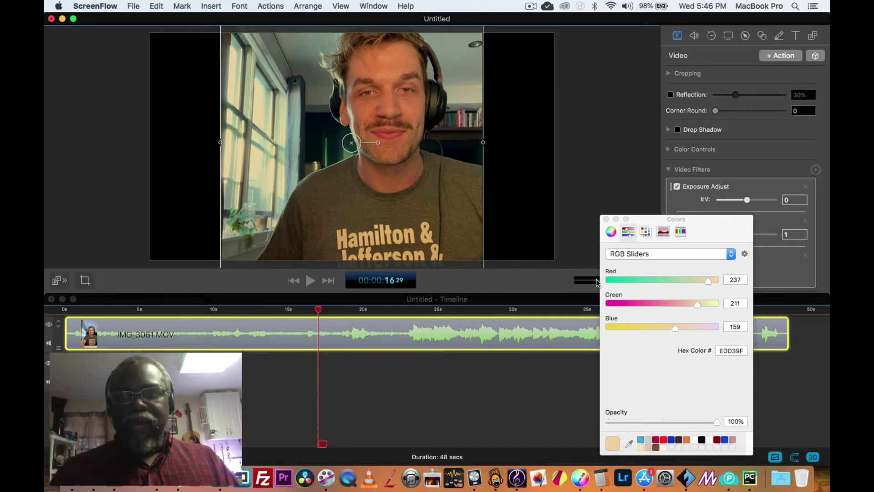
# - Change the white point hue to 220° using HSB sliders, giving 33% saturation and 93% brightness
pyautogui.click(661, 252)
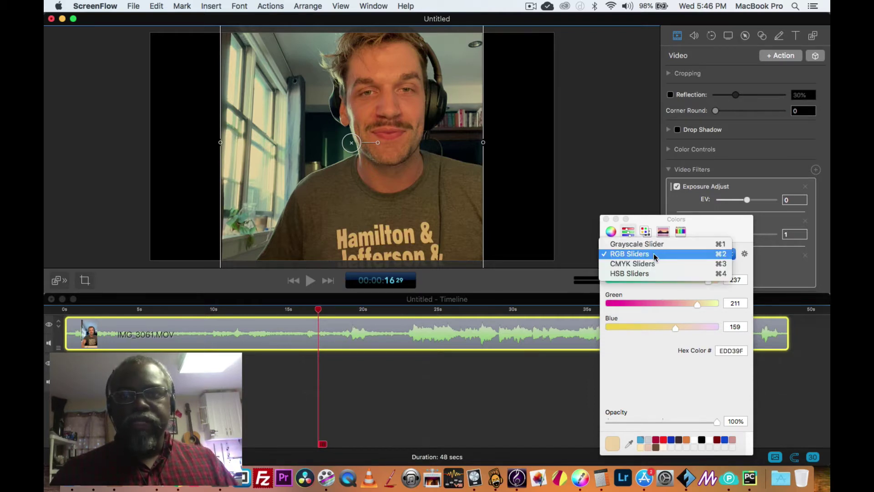
pyautogui.click(641, 273)
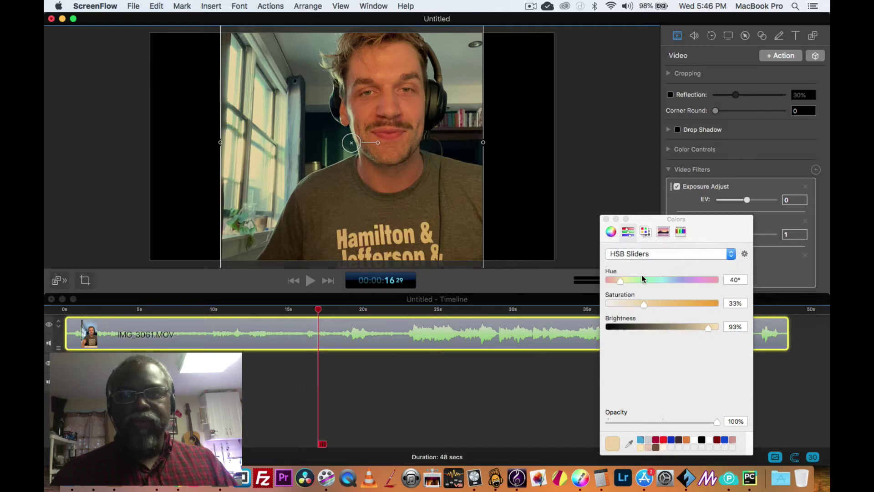
pyautogui.doubleClick(733, 282)
pyautogui.write('220')
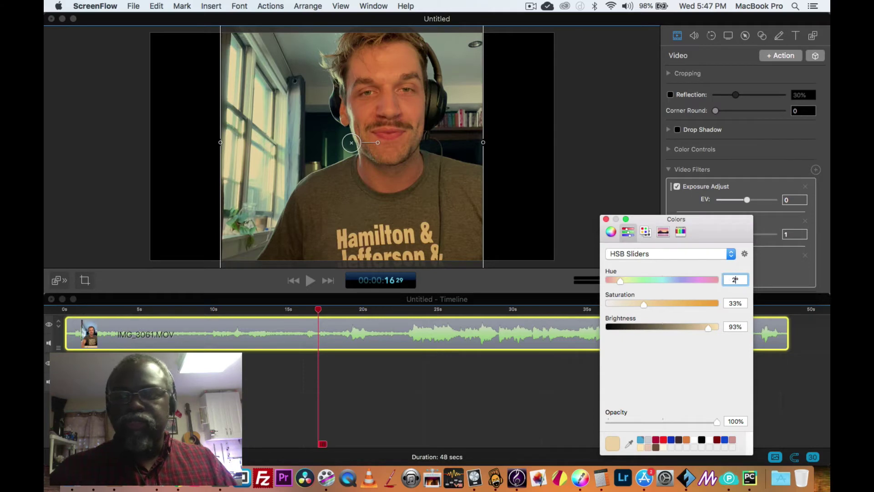
pyautogui.press('Tab')
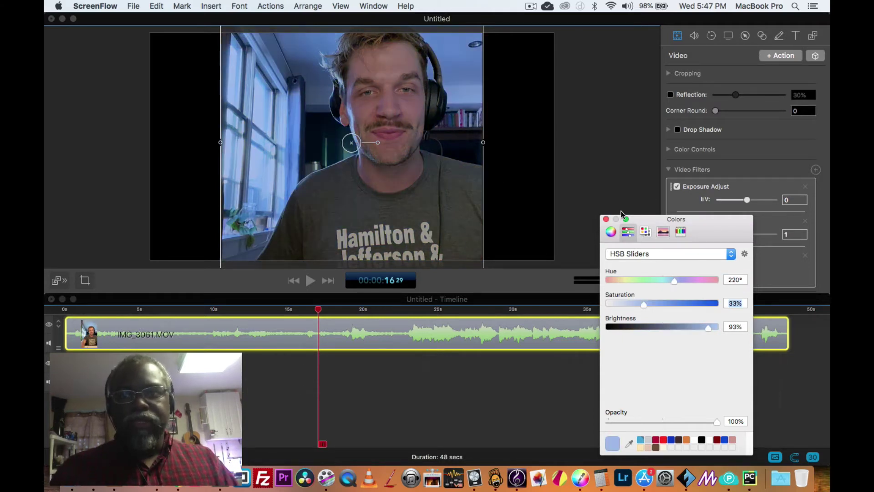
pyautogui.click(606, 219)
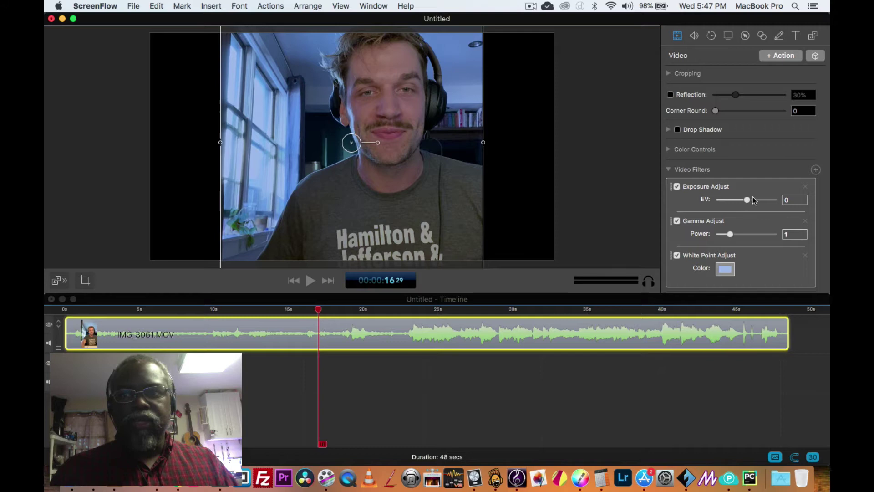
# - Raise Exposure EV to 0.7 with Gamma Power 1.1, then switch all three filters off and back on
pyautogui.moveTo(747, 200); pyautogui.dragTo(733, 233)
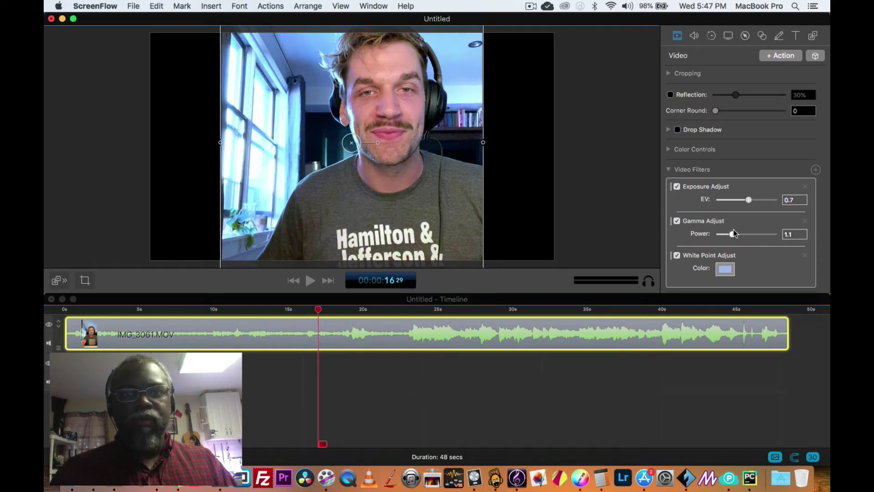
pyautogui.click(677, 255)
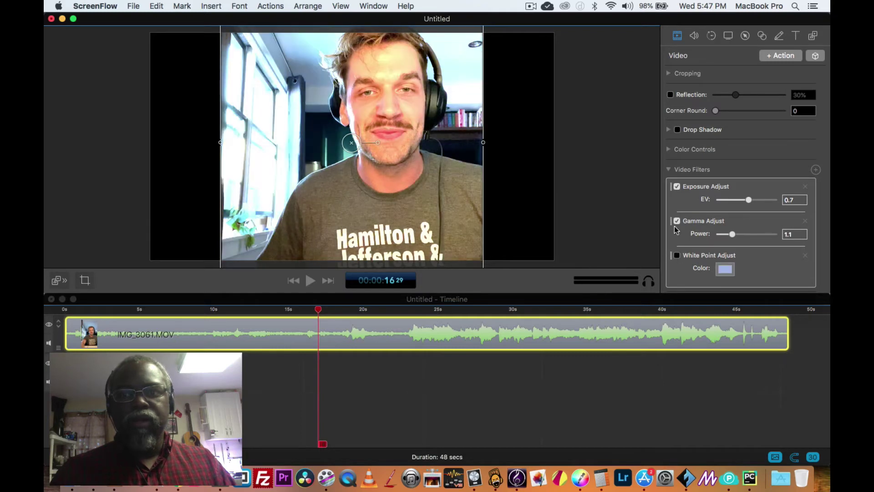
pyautogui.click(677, 221)
pyautogui.click(677, 186)
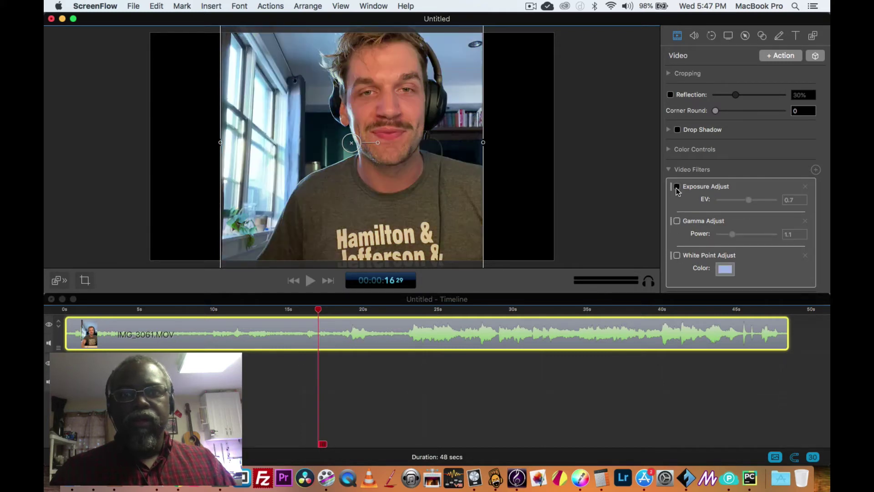
pyautogui.click(677, 187)
pyautogui.click(677, 220)
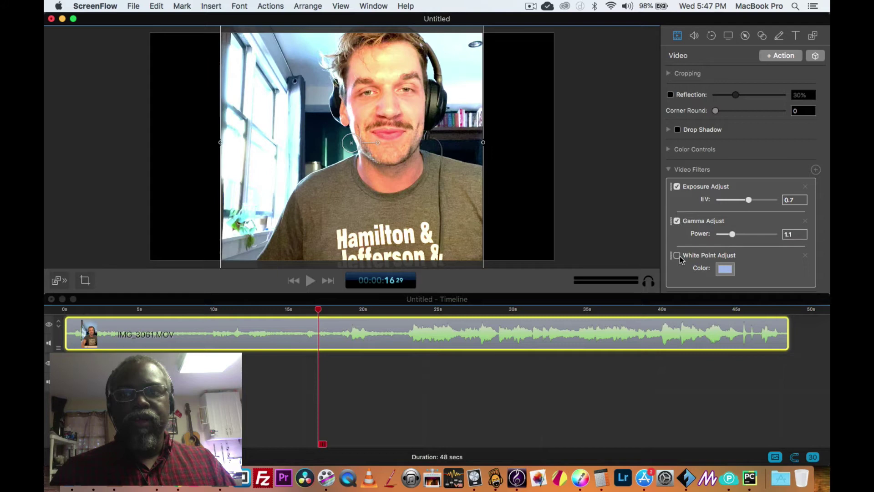
pyautogui.click(678, 256)
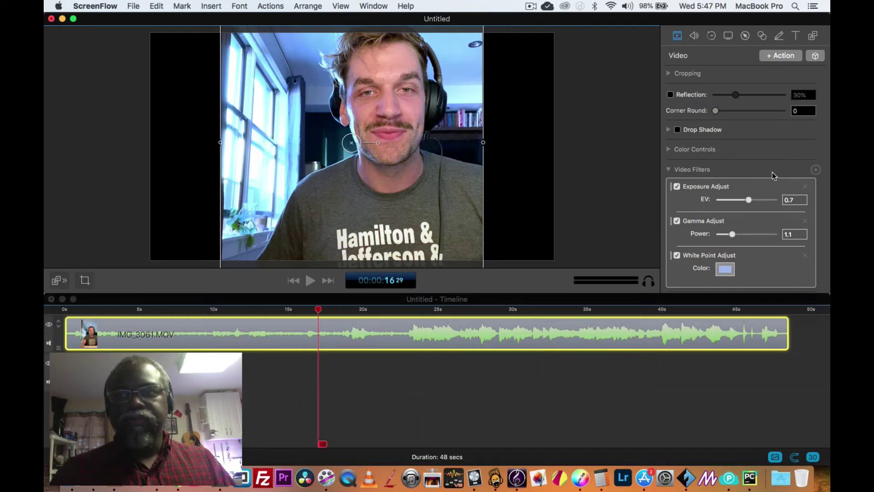
# - Remove the Exposure, Gamma and White Point Adjust filters from the clip and deselect it
pyautogui.click(805, 187)
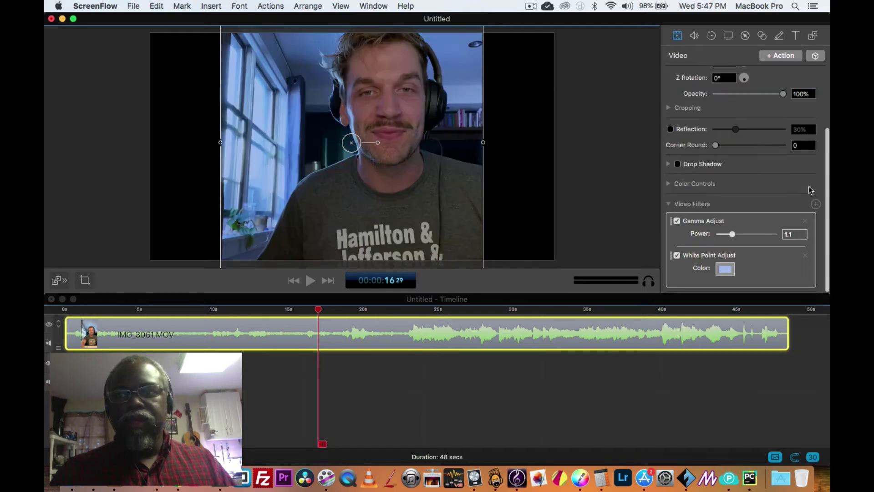
pyautogui.click(806, 222)
pyautogui.click(804, 255)
pyautogui.click(508, 372)
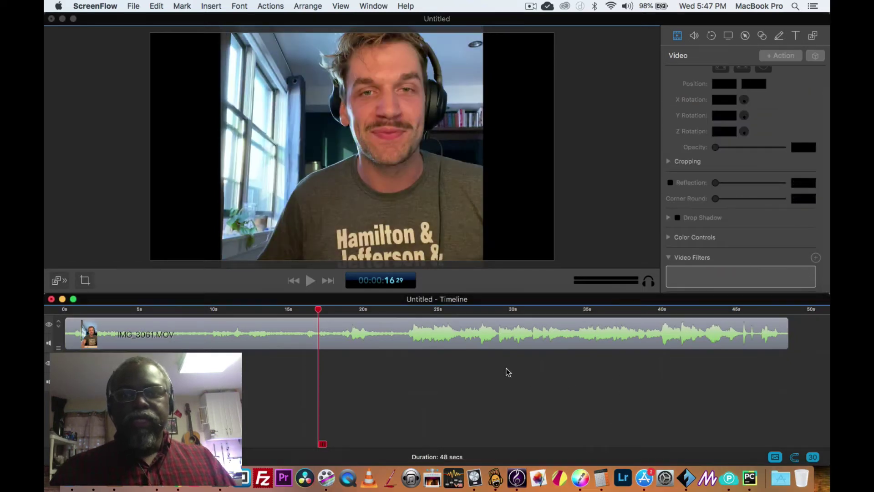
# - Split IMG_3061.MOV at 22 seconds and move its second half to about 32 seconds
pyautogui.click(405, 309)
pyautogui.click(413, 332)
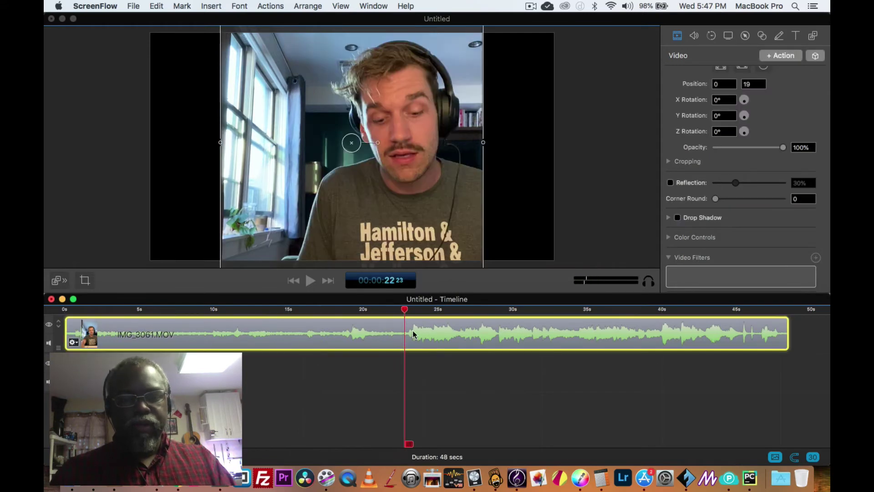
pyautogui.press('t')
pyautogui.moveTo(461, 335); pyautogui.dragTo(581, 335)
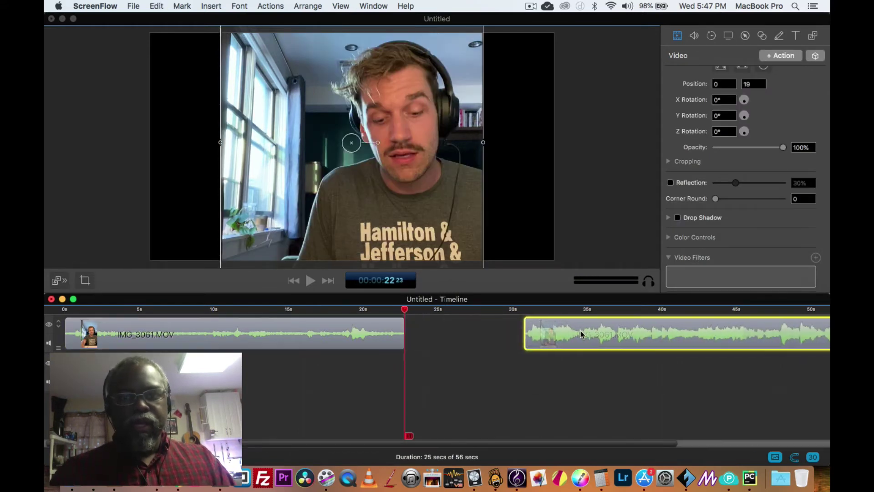
# - Place stockPianoFootage at 22 seconds and push the second talking-head half to about 35 seconds
pyautogui.click(813, 35)
pyautogui.click(788, 119)
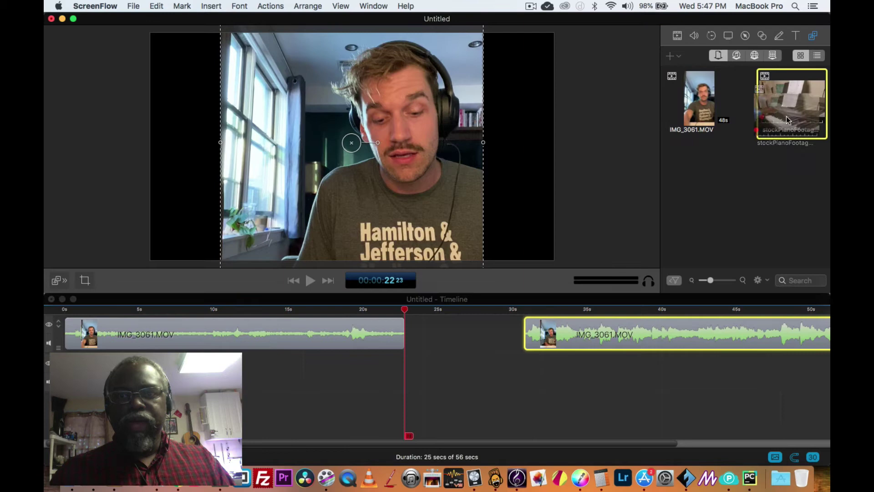
pyautogui.moveTo(787, 117); pyautogui.dragTo(462, 373)
pyautogui.moveTo(567, 342); pyautogui.dragTo(616, 340)
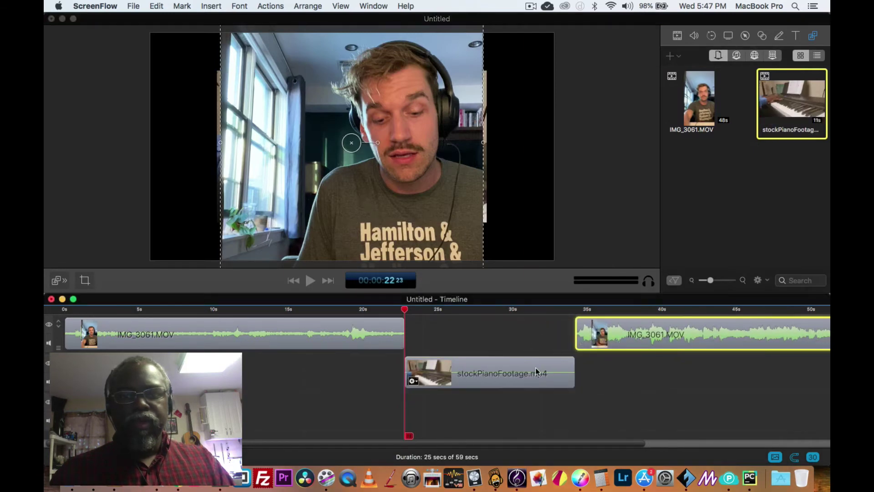
# - Review the piano footage at 28 seconds and both talking-head clips, leaving the playhead at 38 seconds
pyautogui.click(495, 309)
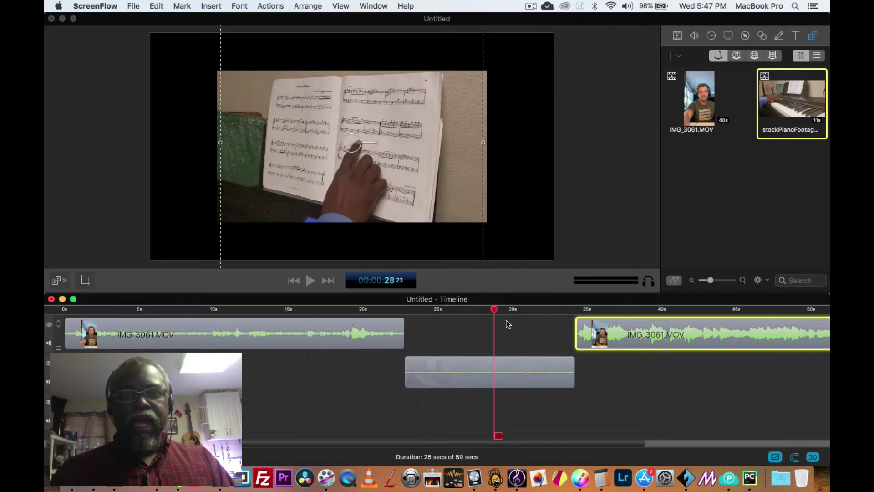
pyautogui.click(335, 332)
pyautogui.click(639, 345)
pyautogui.click(310, 337)
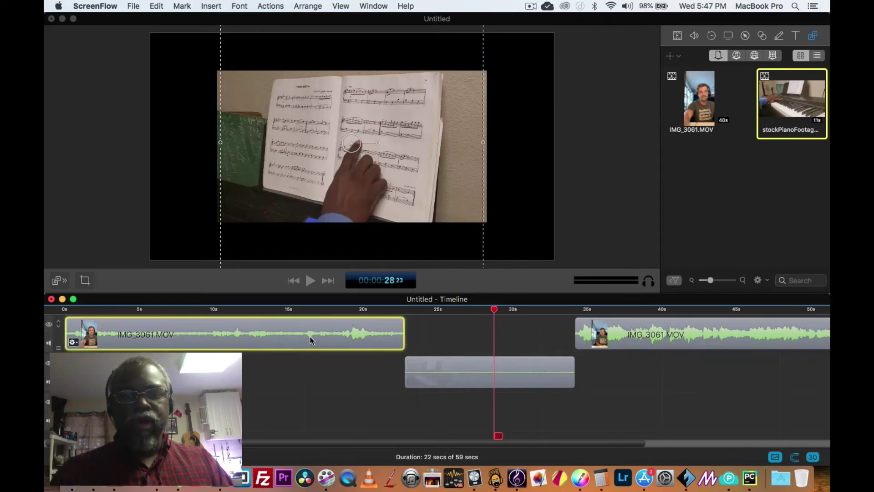
pyautogui.click(633, 310)
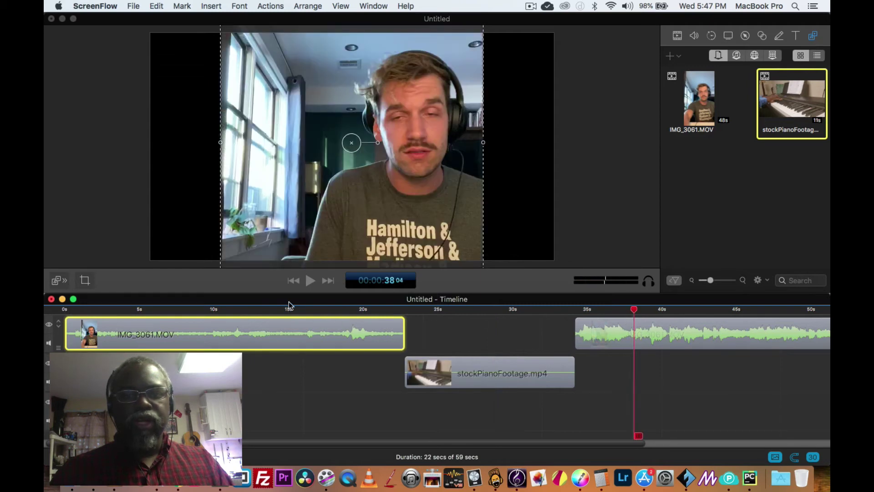
# - Select both talking-head clips with Cmd+A and zoom the timeline out to show the whole minute
pyautogui.click(280, 309)
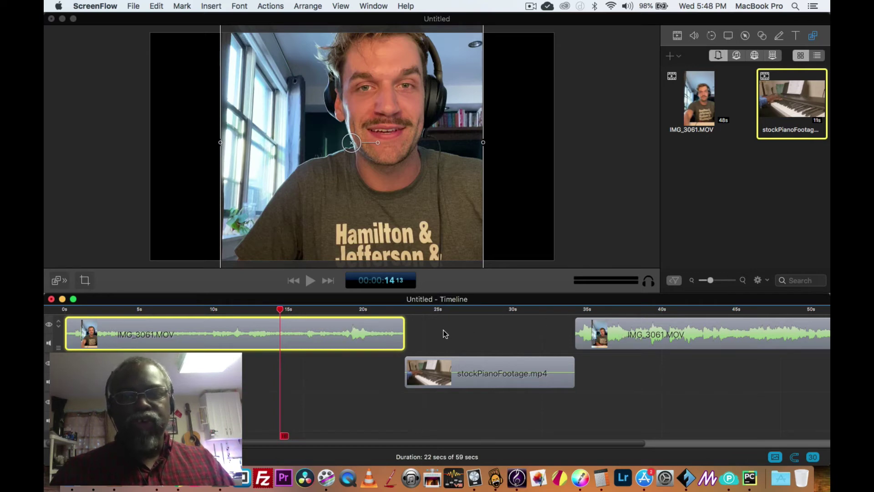
pyautogui.press('super+a')
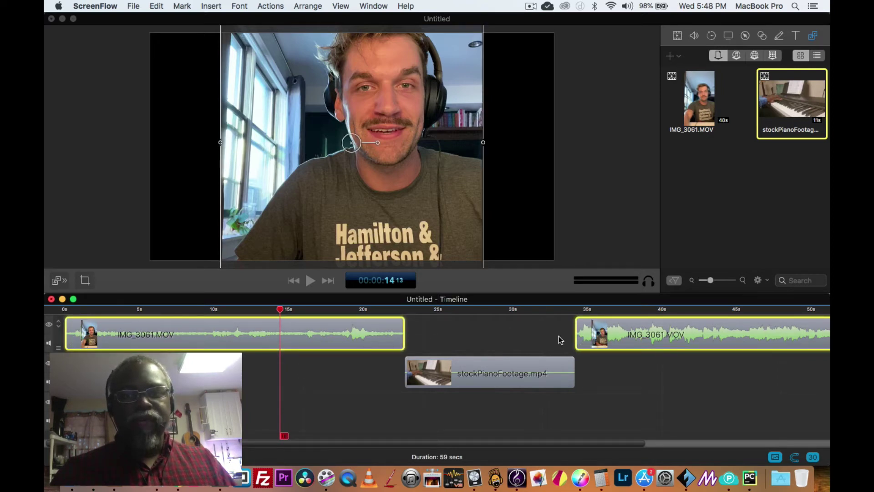
pyautogui.press('super+minus')
pyautogui.press('super+minus')
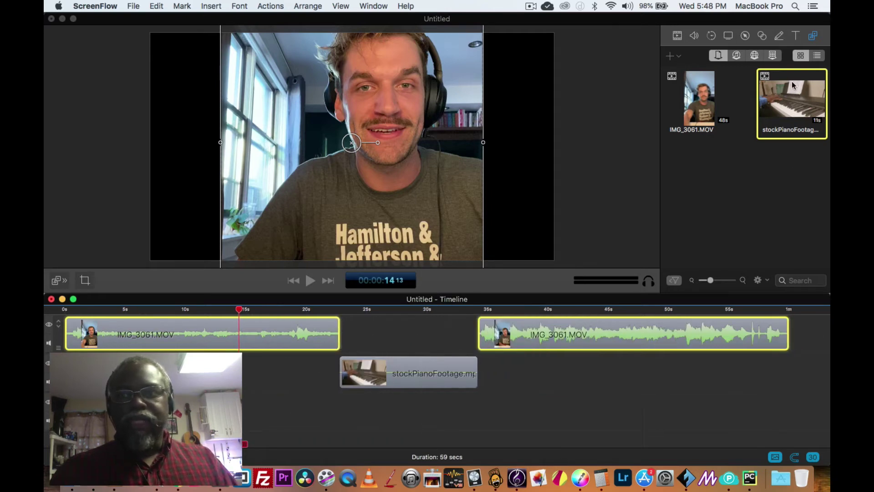
pyautogui.click(677, 36)
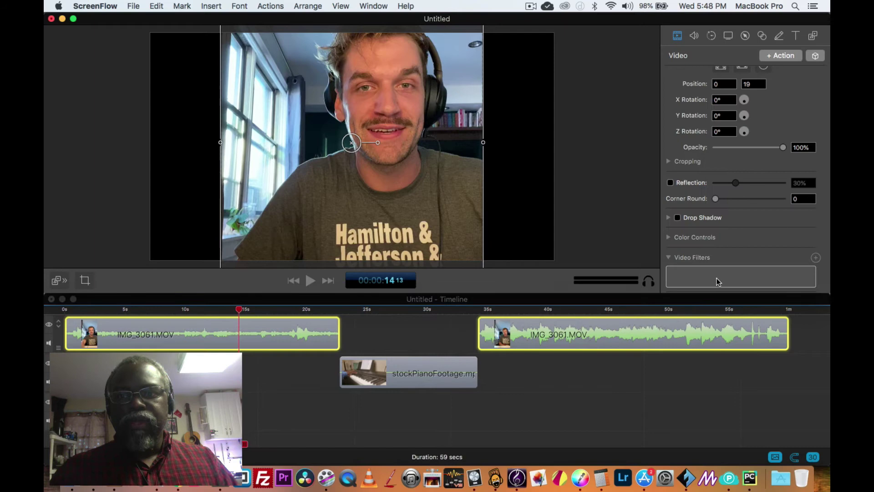
# - Search for and add Exposure Adjust, Gamma Adjust and White Point Adjust to the selected clips
pyautogui.click(815, 258)
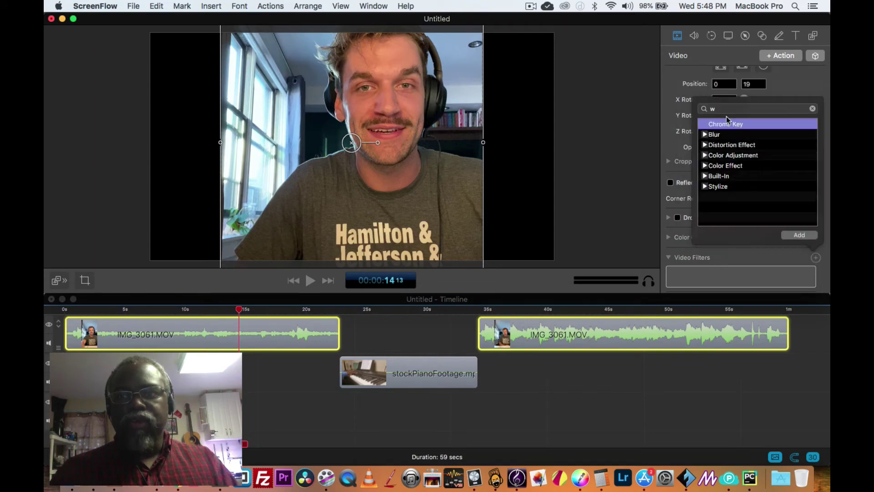
pyautogui.write('ex')
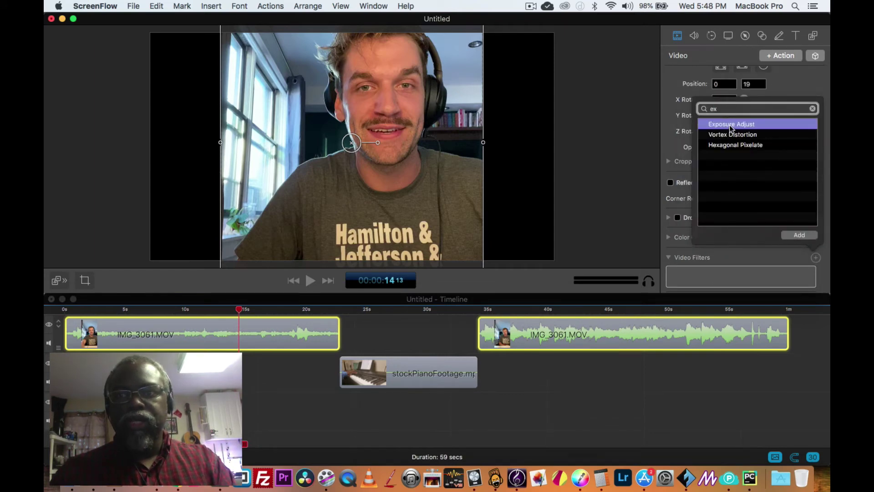
pyautogui.click(796, 235)
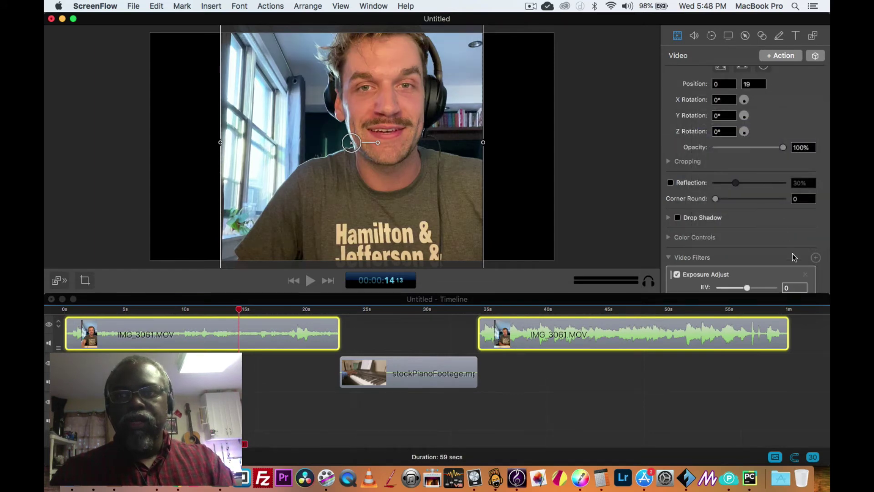
pyautogui.click(815, 258)
pyautogui.write('ga')
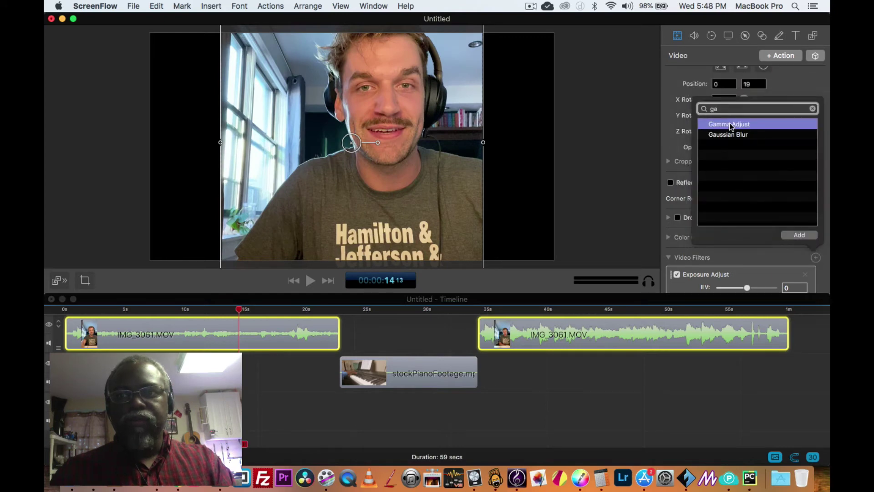
pyautogui.doubleClick(730, 126)
pyautogui.click(816, 258)
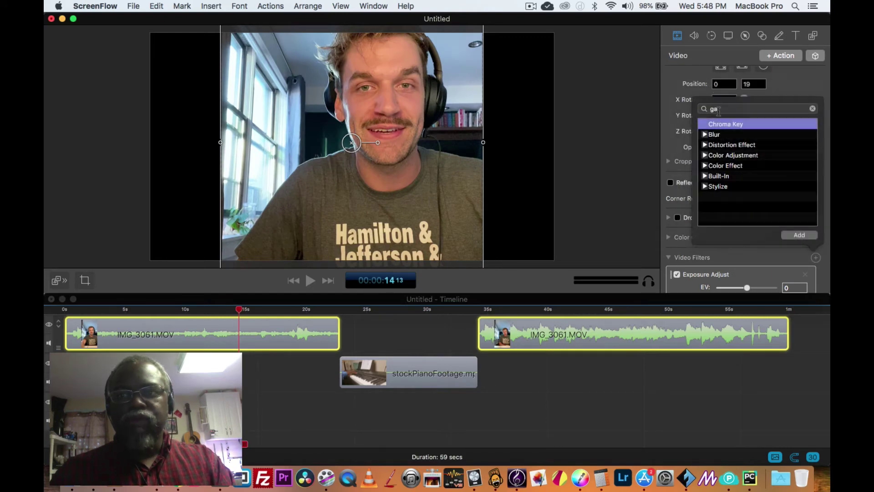
pyautogui.doubleClick(731, 128)
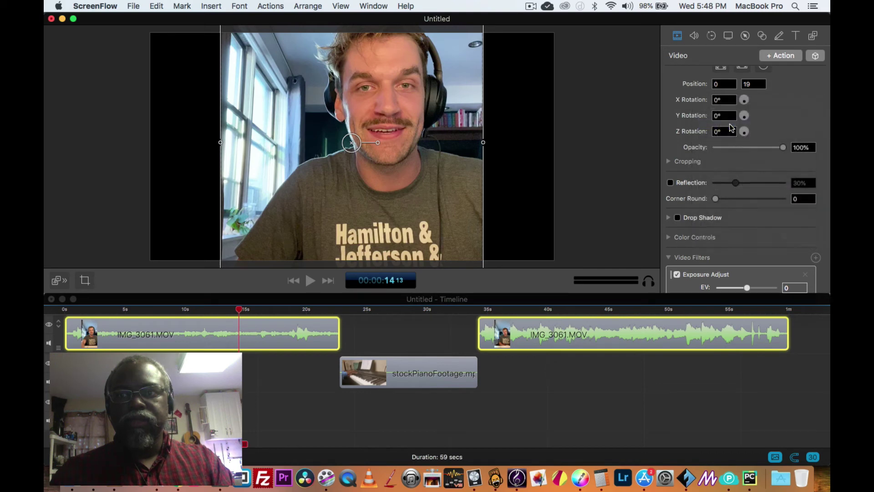
pyautogui.scroll(-4, 702, 232)
# - Check each clip's filters, then select both IMG_3061.MOV talking-head clips together
pyautogui.click(547, 361)
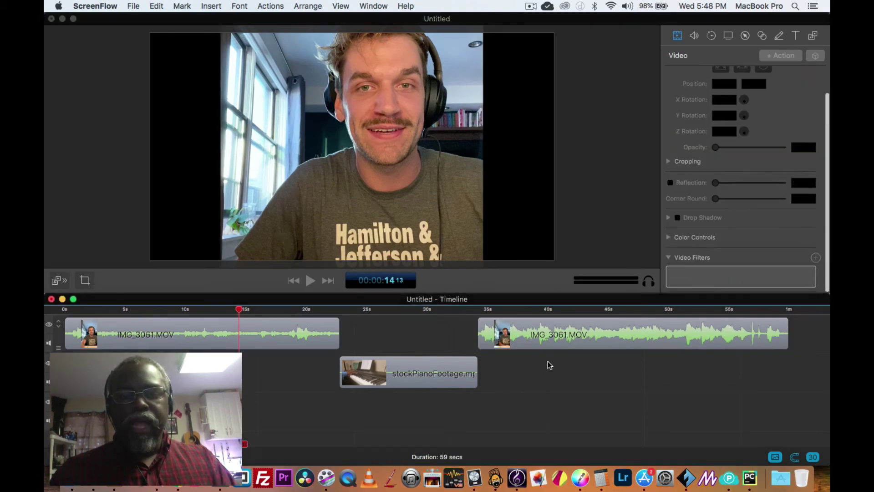
pyautogui.click(562, 334)
pyautogui.scroll(-4, 707, 263)
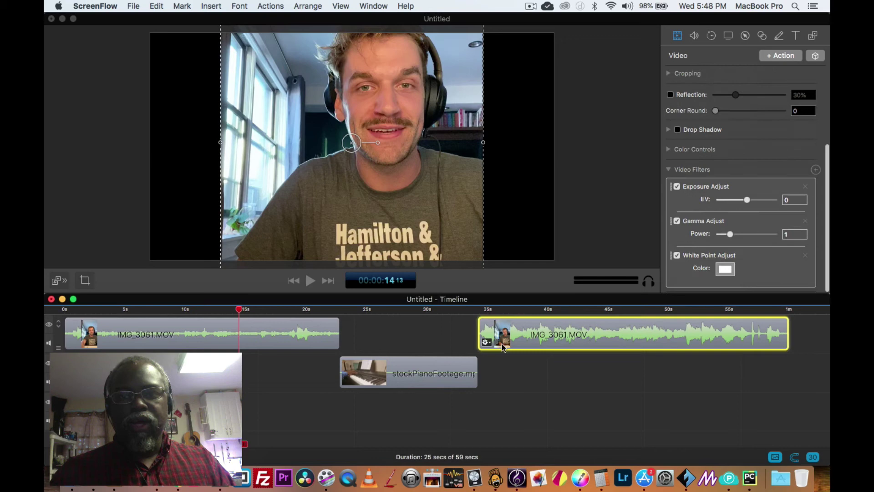
pyautogui.click(428, 373)
pyautogui.click(296, 340)
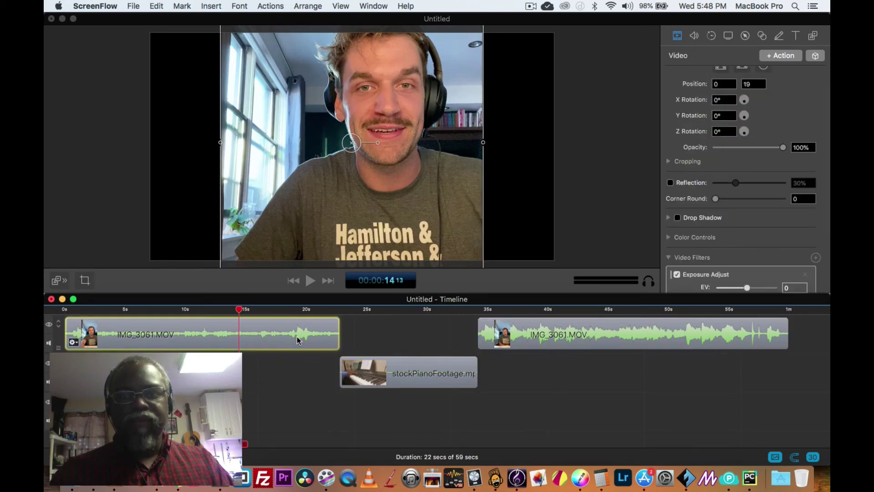
pyautogui.keyDown('shift'); pyautogui.click(600, 341); pyautogui.keyUp('shift')
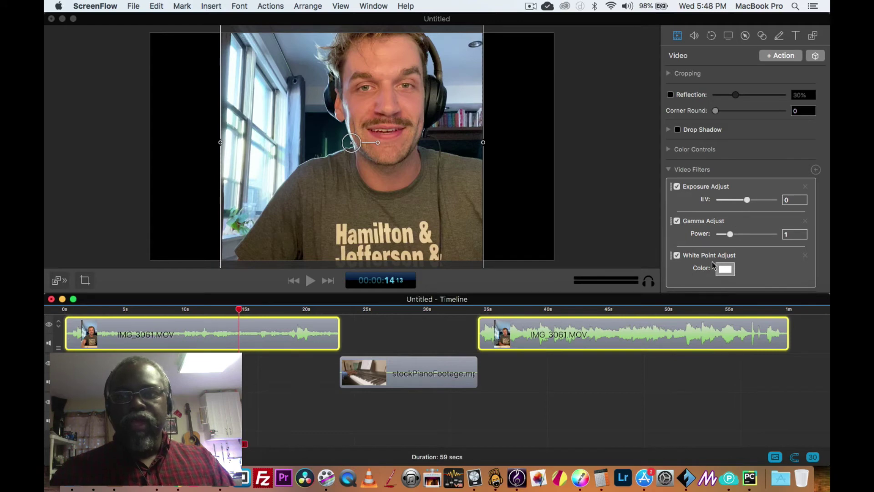
# - Sample a tan colour from the video as the white point and change its hue to 216°
pyautogui.click(725, 270)
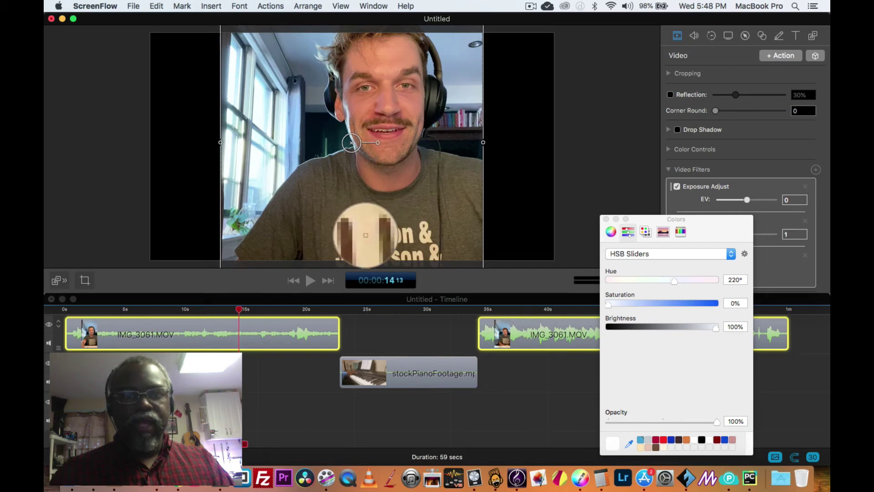
pyautogui.click(365, 234)
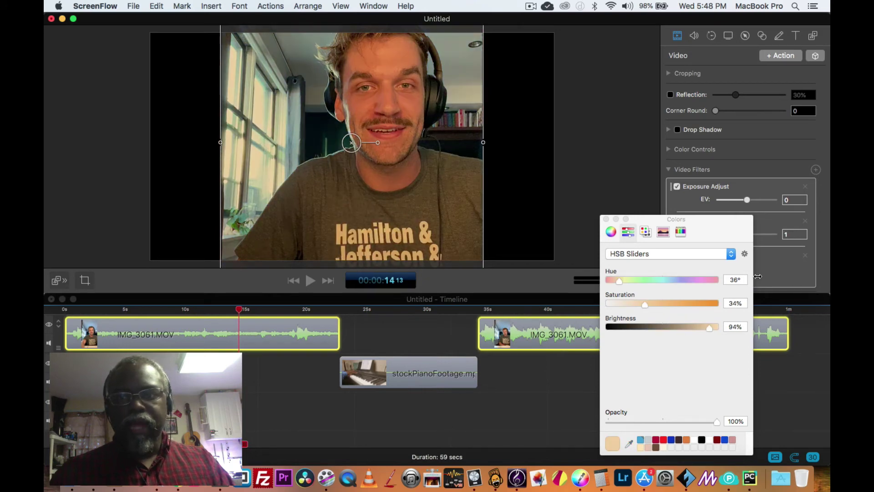
pyautogui.click(734, 280)
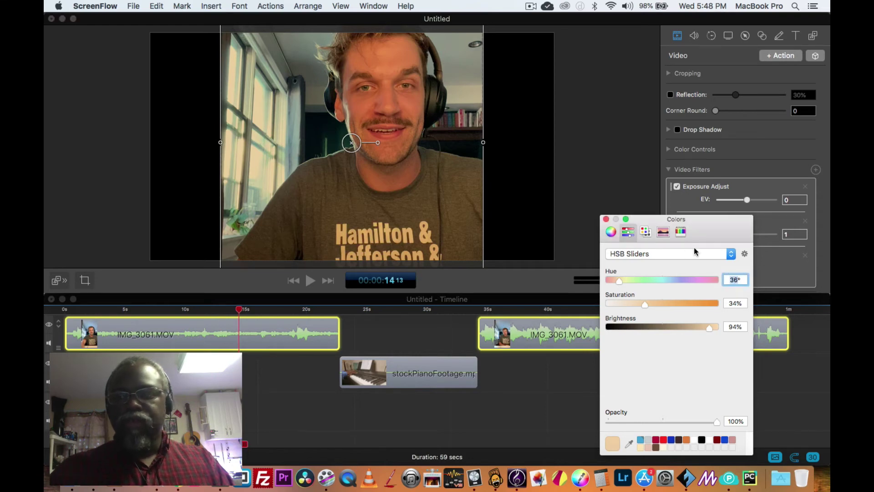
pyautogui.write('216')
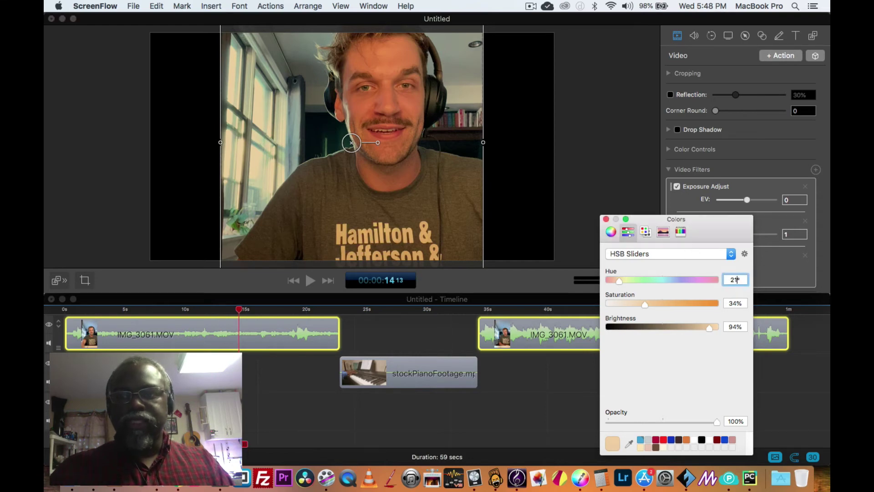
pyautogui.press('Tab')
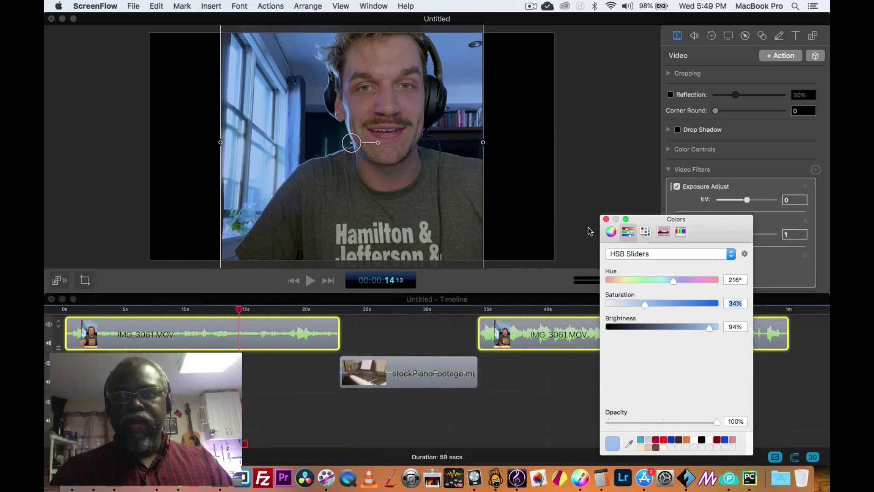
# - Close the Colors panel and set Exposure EV to 0.6 and Gamma Power to 0.9
pyautogui.click(606, 219)
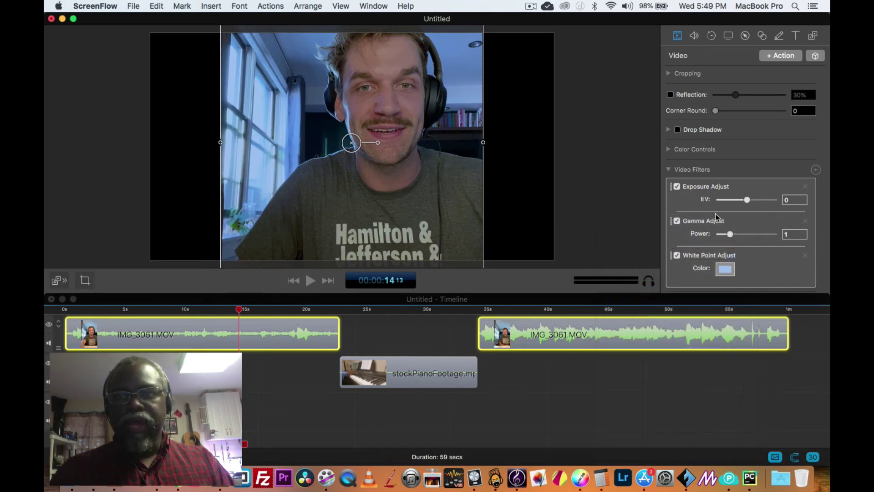
pyautogui.moveTo(746, 201); pyautogui.dragTo(748, 199)
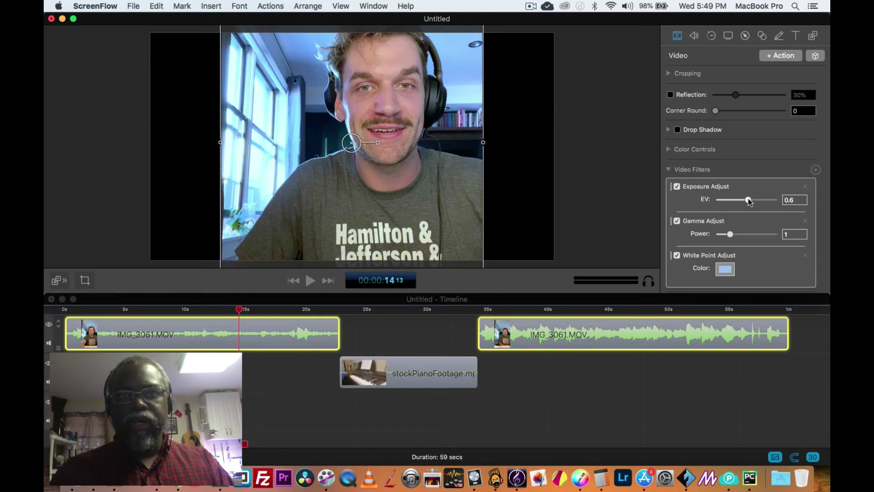
pyautogui.moveTo(732, 231); pyautogui.dragTo(731, 226)
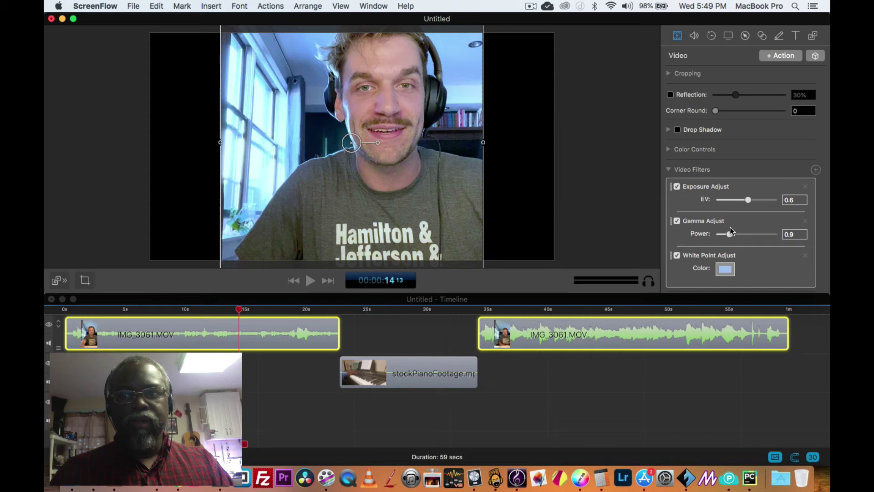
# - Deselect the clips and scrub the playhead onto the piano footage at about 29 seconds
pyautogui.click(538, 380)
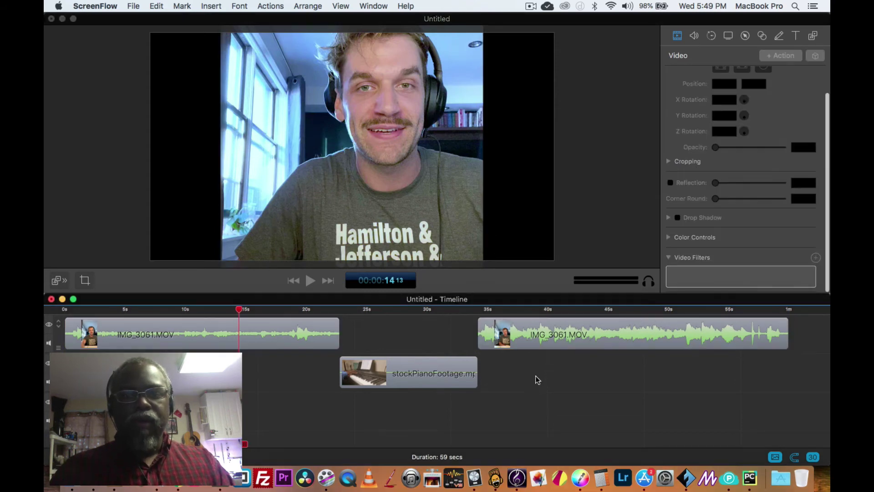
pyautogui.click(554, 318)
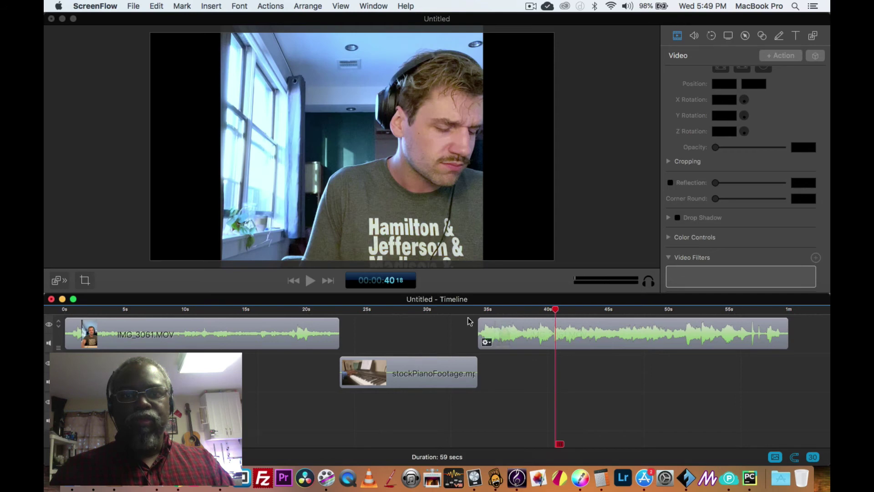
pyautogui.click(282, 311)
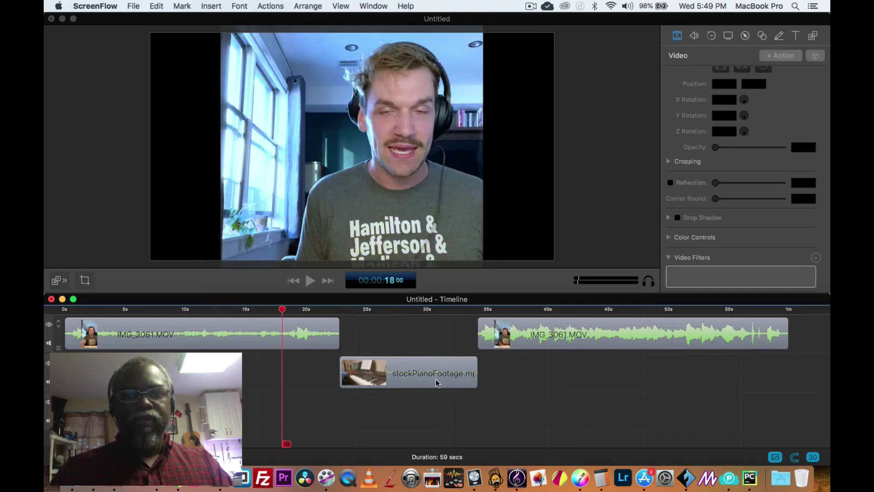
pyautogui.click(419, 319)
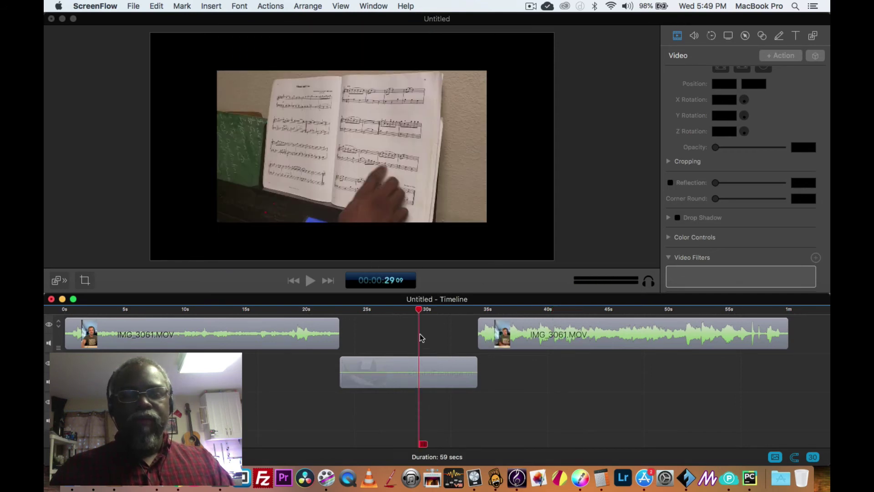
pyautogui.moveTo(418, 311)
pyautogui.mouseDown()
pyautogui.moveTo(390, 314)
pyautogui.moveTo(412, 317)
pyautogui.mouseUp()
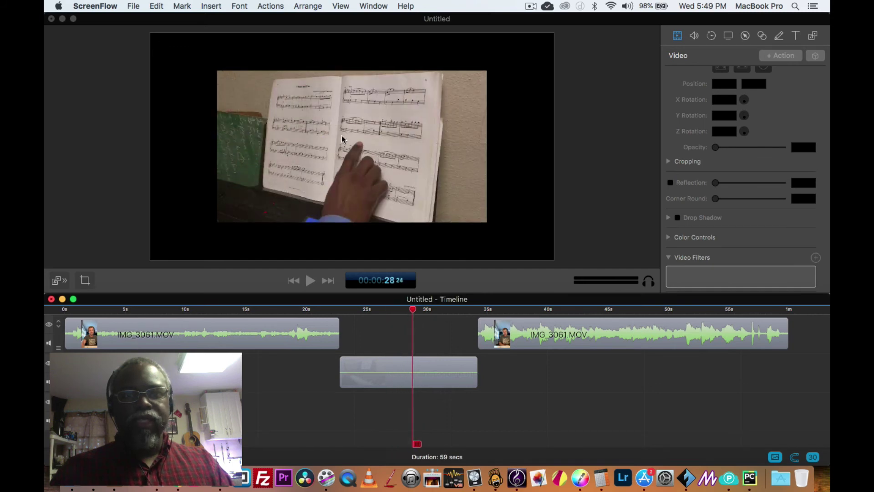
pyautogui.moveTo(415, 314); pyautogui.dragTo(418, 315)
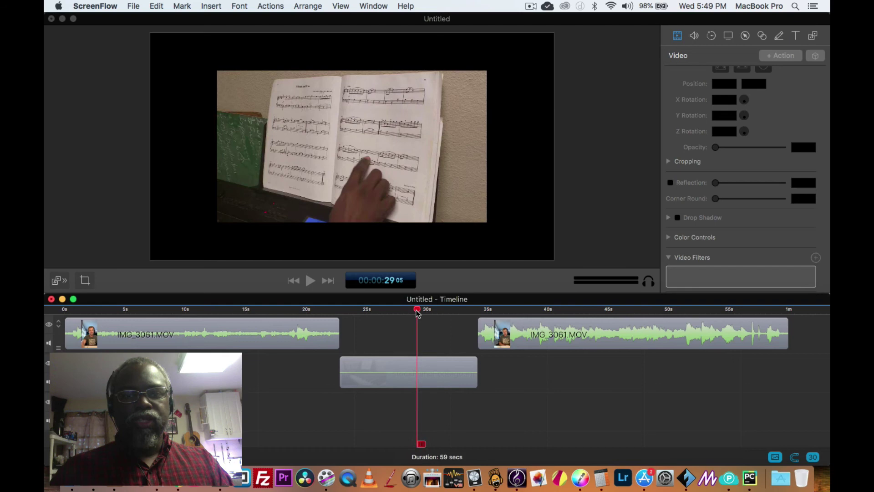
pyautogui.click(816, 259)
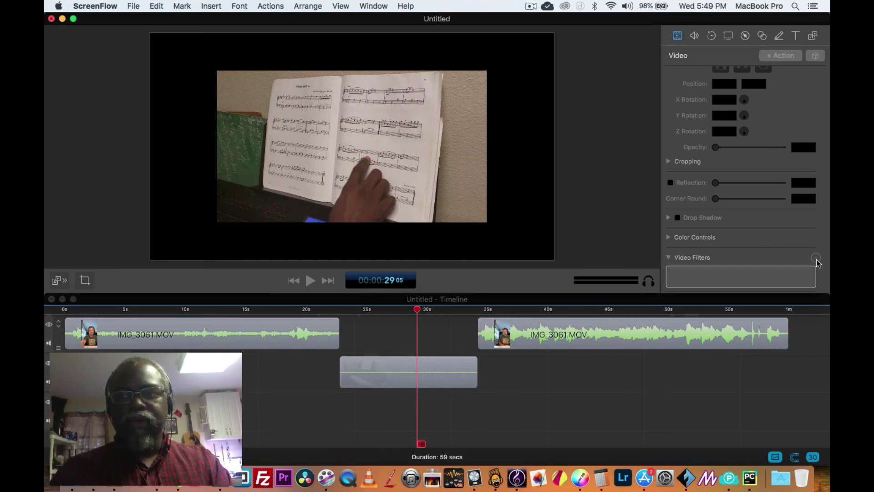
# - Select the stockPianoFootage clip and add the Exposure Adjust filter by searching 'exp'
pyautogui.click(440, 369)
pyautogui.click(816, 257)
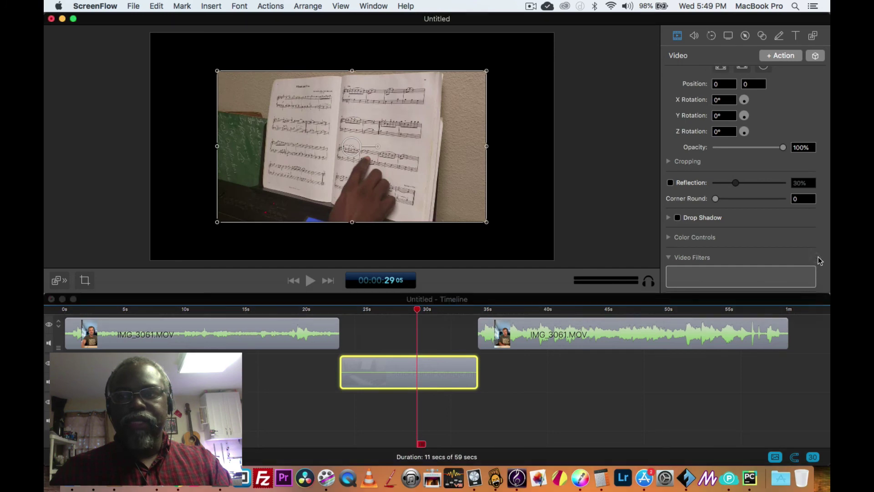
pyautogui.click(733, 108)
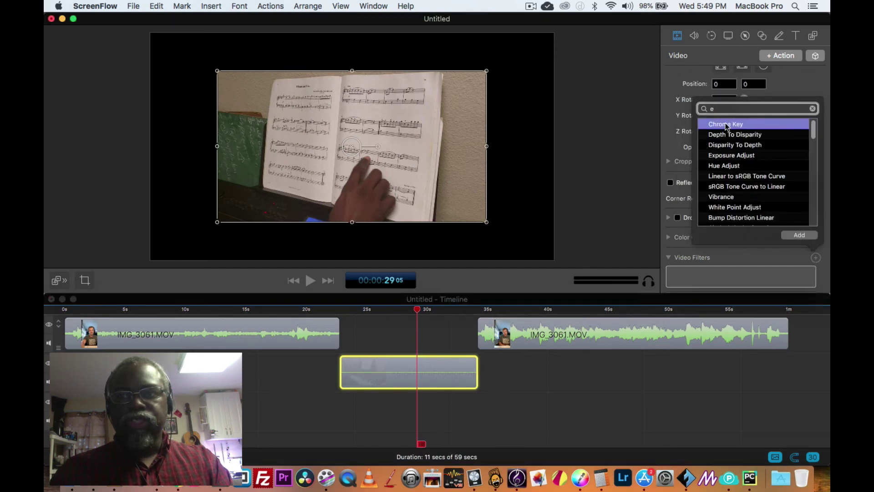
pyautogui.write('exp')
pyautogui.press('Return')
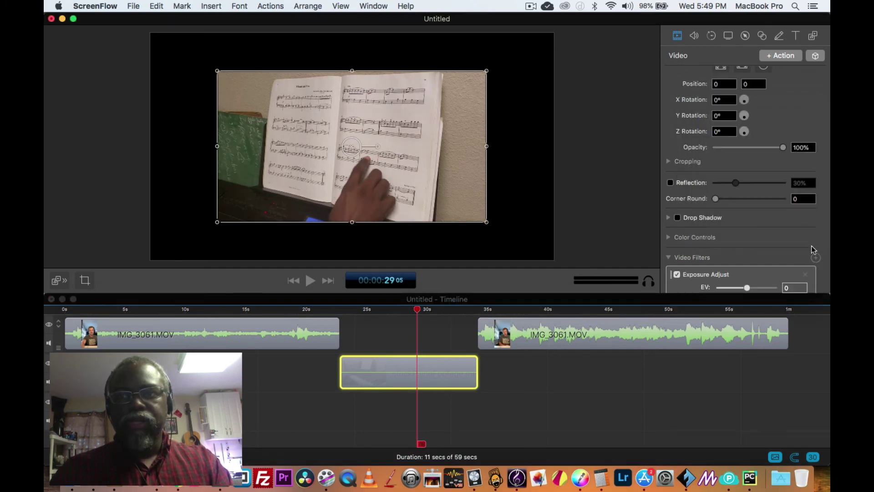
# - Add the Gamma Adjust and White Point Adjust filters to the piano clip
pyautogui.click(816, 258)
pyautogui.write('ga')
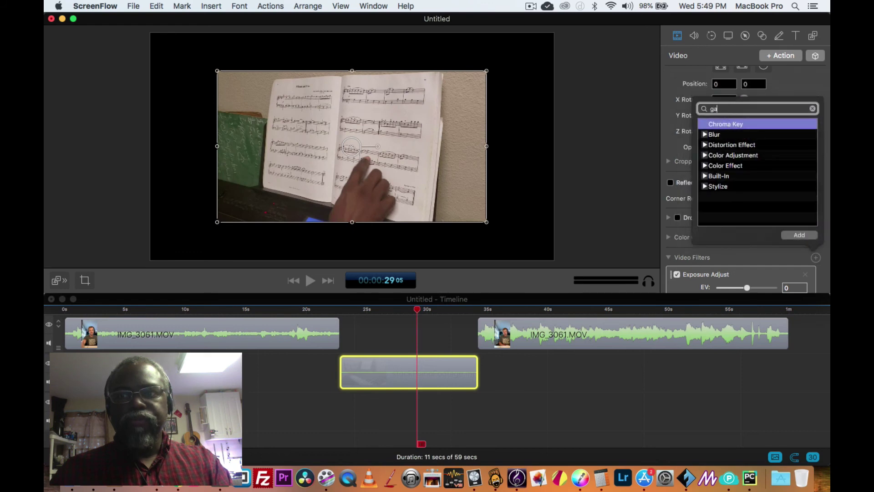
pyautogui.click(798, 235)
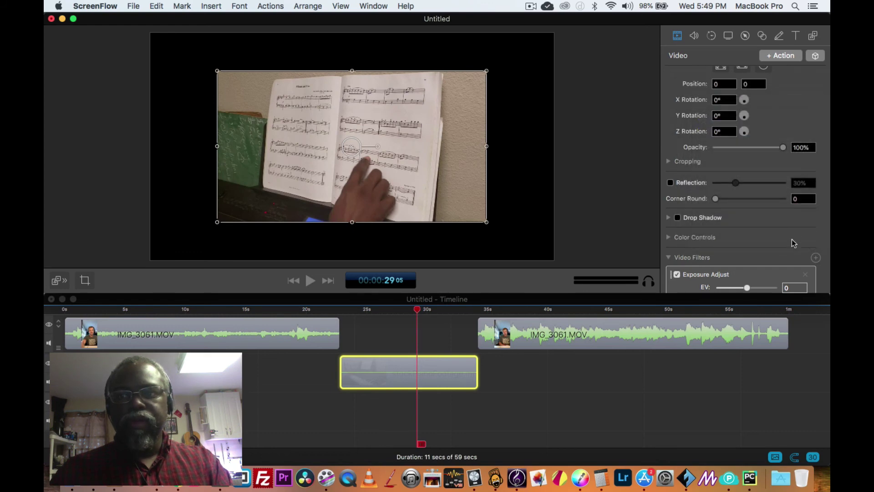
pyautogui.click(816, 258)
pyautogui.write('w')
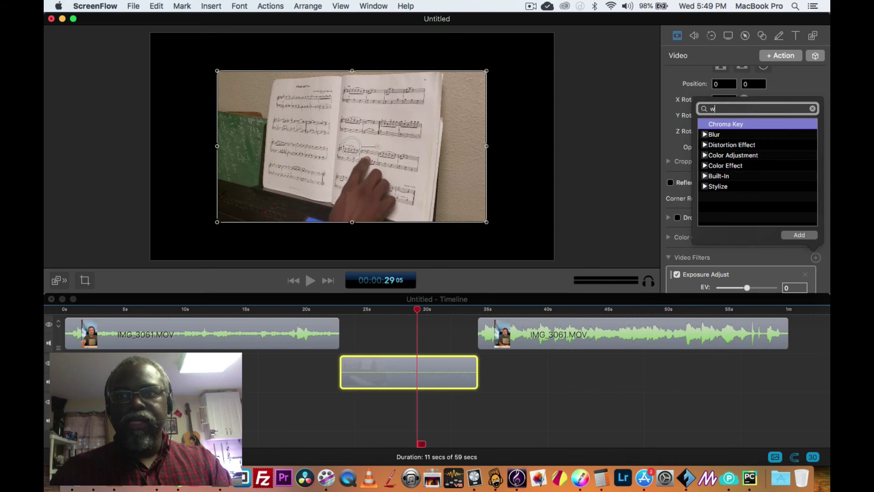
pyautogui.doubleClick(731, 125)
pyautogui.scroll(-3, 734, 193)
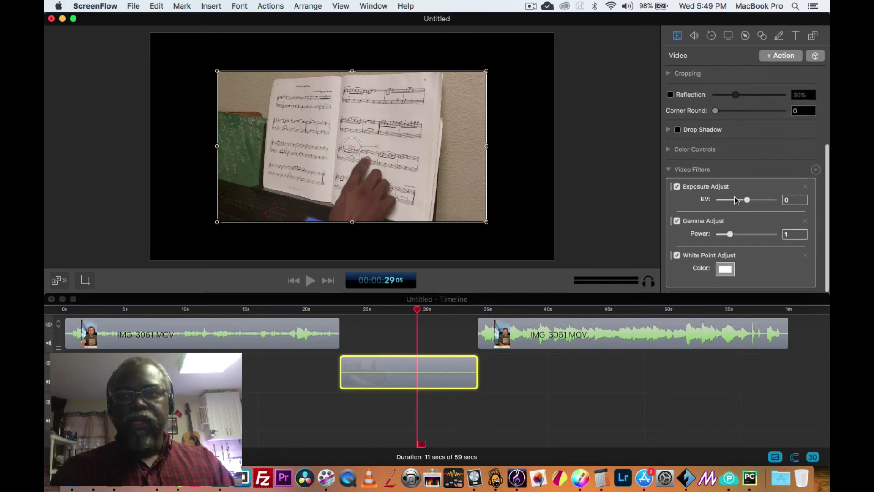
# - Sample the piano footage's wall as the white point colour and set its hue to 202°
pyautogui.click(725, 269)
pyautogui.click(629, 443)
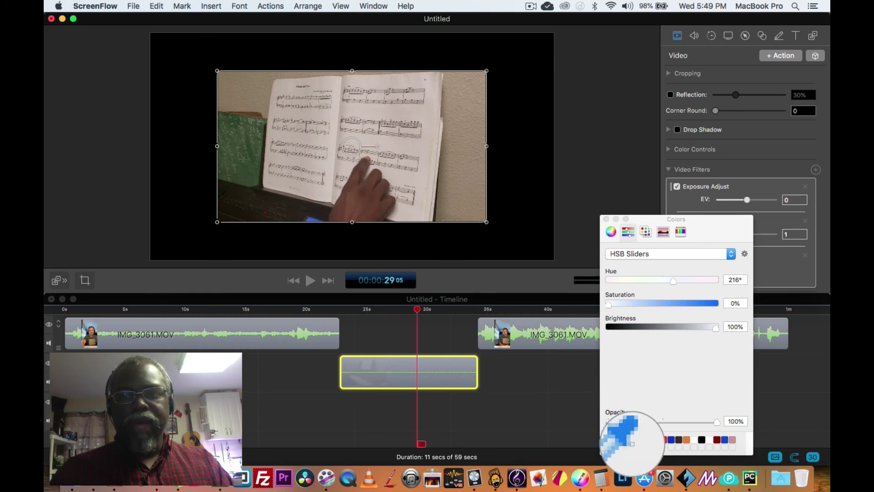
pyautogui.click(410, 151)
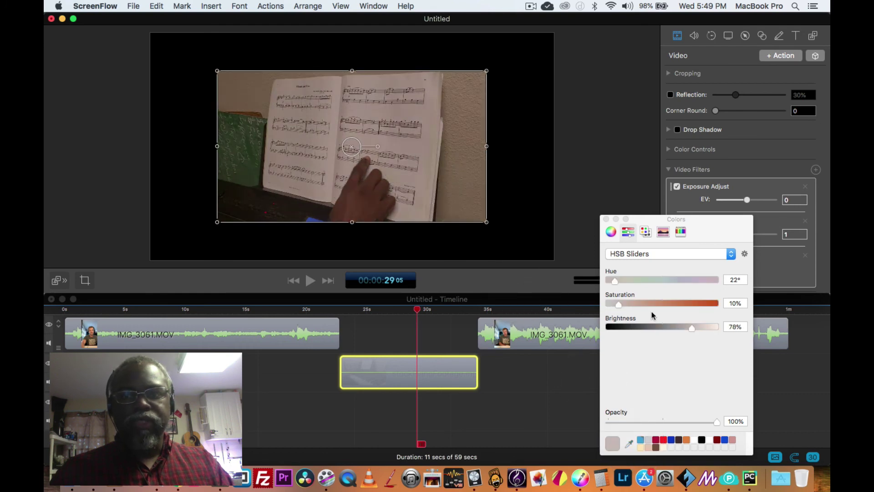
pyautogui.click(735, 280)
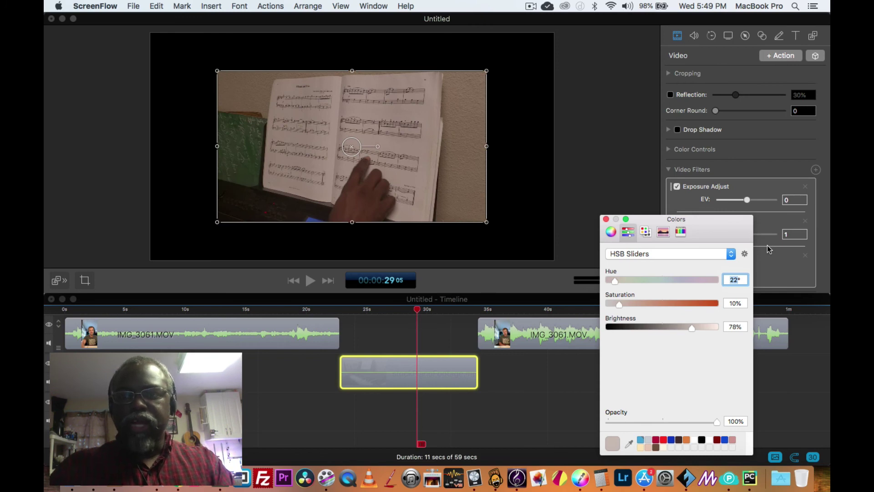
pyautogui.write('202')
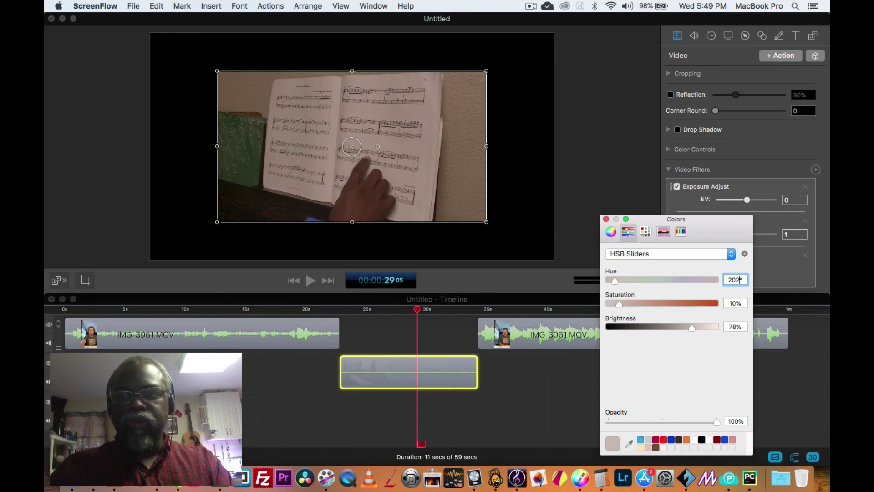
pyautogui.press('Tab')
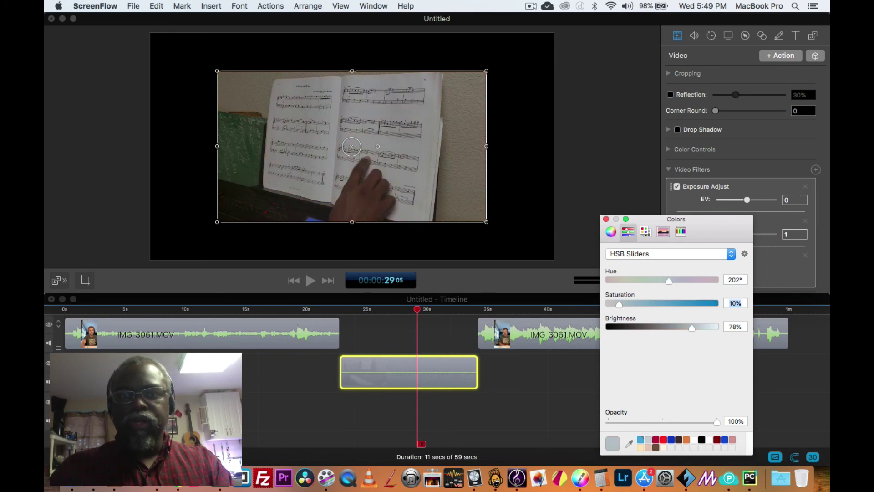
pyautogui.click(606, 220)
# - Raise the piano clip's exposure to EV 0.8 and its gamma power to 1.2
pyautogui.moveTo(747, 203); pyautogui.dragTo(750, 203)
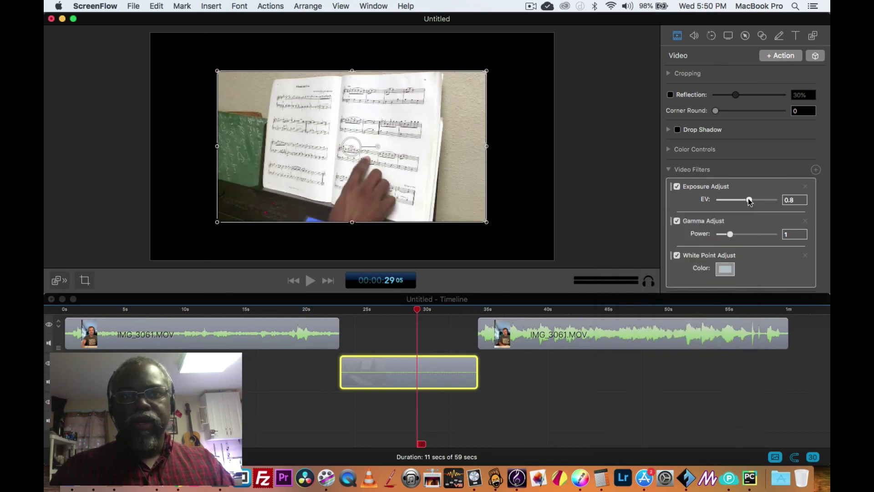
pyautogui.moveTo(734, 235); pyautogui.dragTo(732, 234)
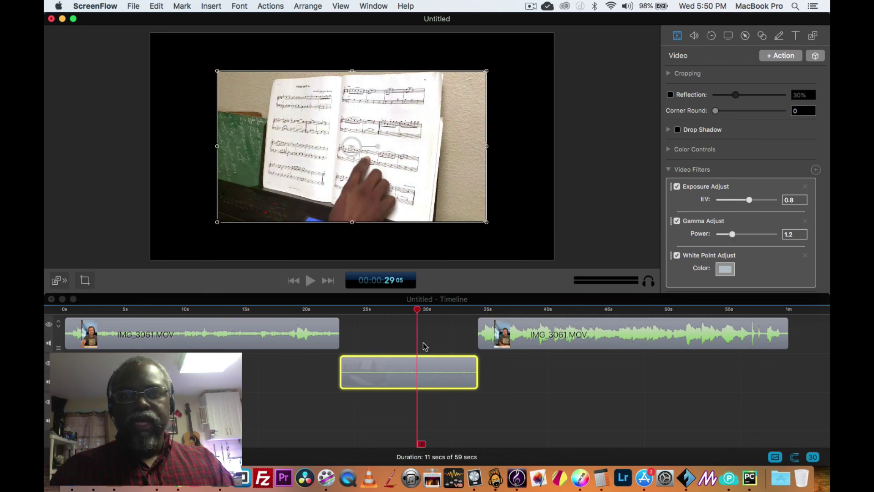
pyautogui.moveTo(417, 312)
pyautogui.mouseDown()
pyautogui.moveTo(387, 314)
pyautogui.moveTo(430, 318)
pyautogui.mouseUp()
pyautogui.press('space')
pyautogui.press('space')
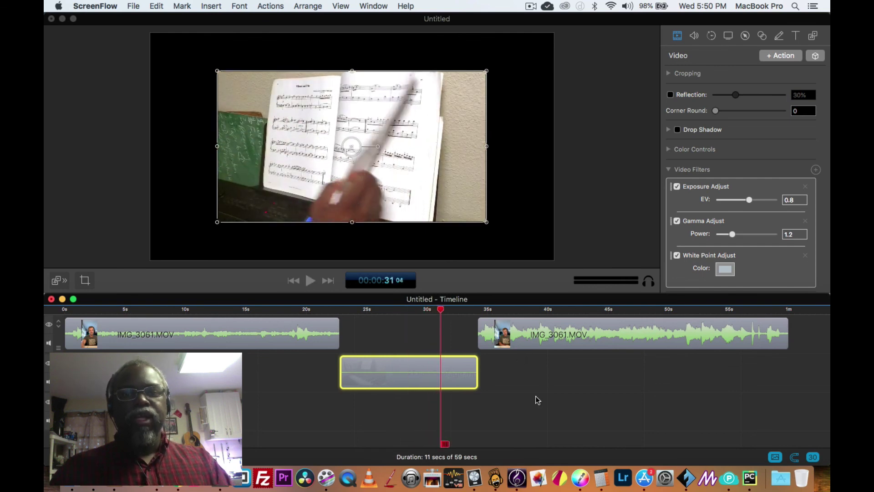
pyautogui.click(532, 395)
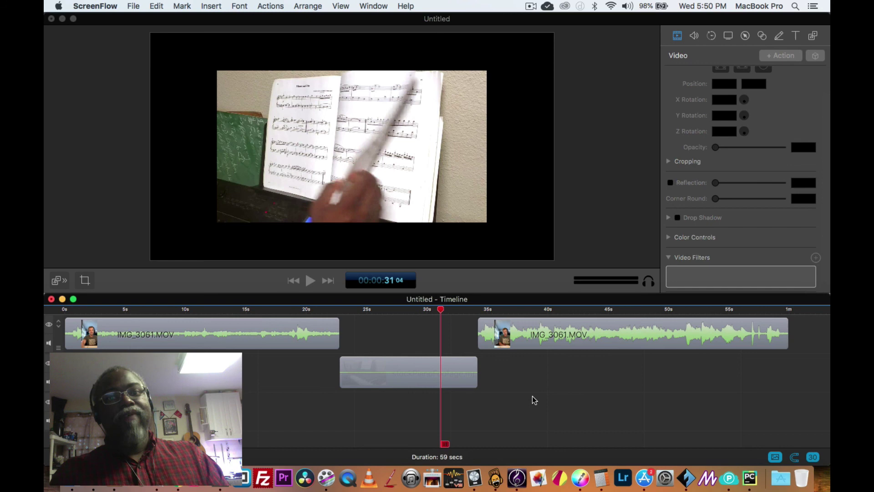